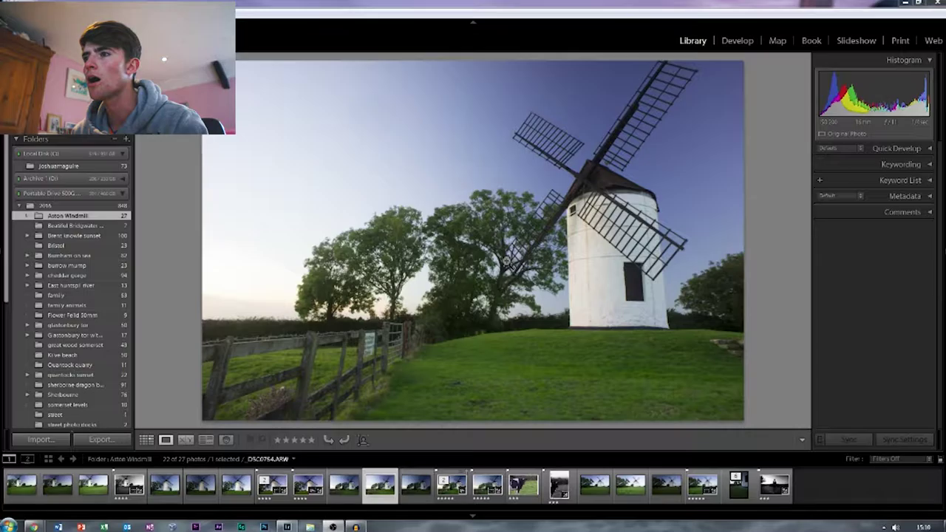
- Select the three bracketed windmill exposures and merge them with Photo Merge > HDR
{"action": "left_click", "coordinate": [344, 494]}
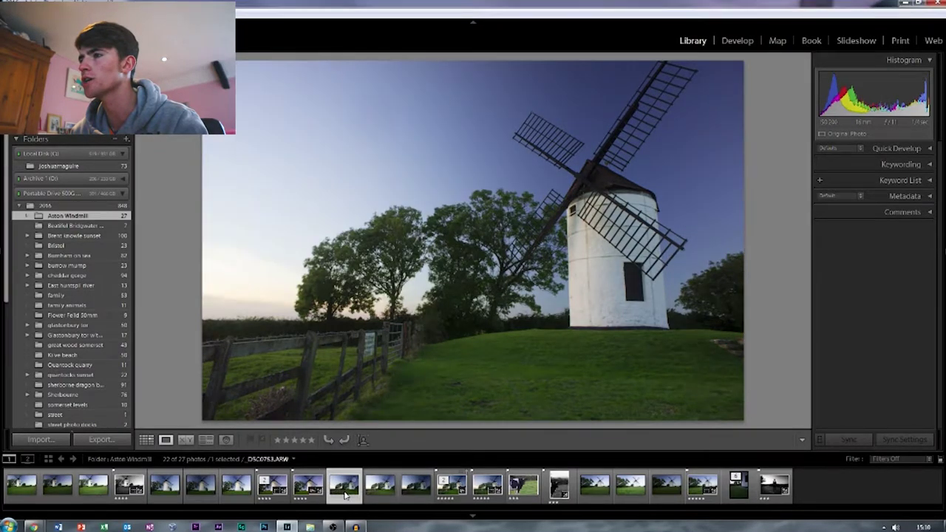
{"action": "left_click", "coordinate": [412, 496], "text": "shift"}
{"action": "right_click", "coordinate": [412, 495]}
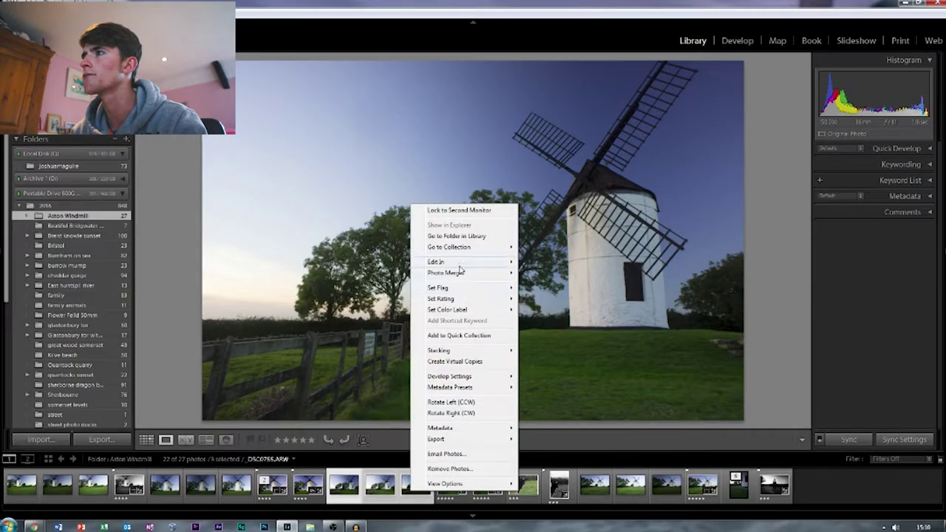
{"action": "mouse_move", "coordinate": [496, 275]}
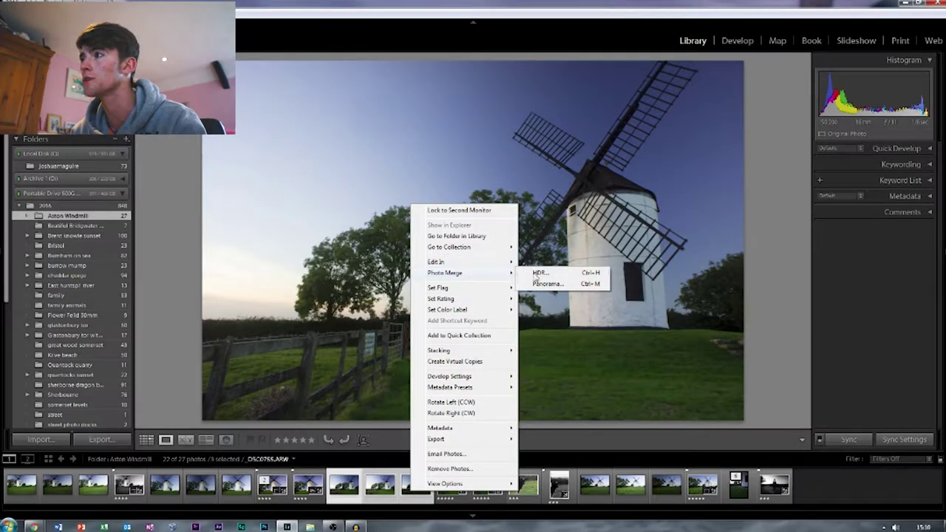
{"action": "left_click", "coordinate": [539, 273]}
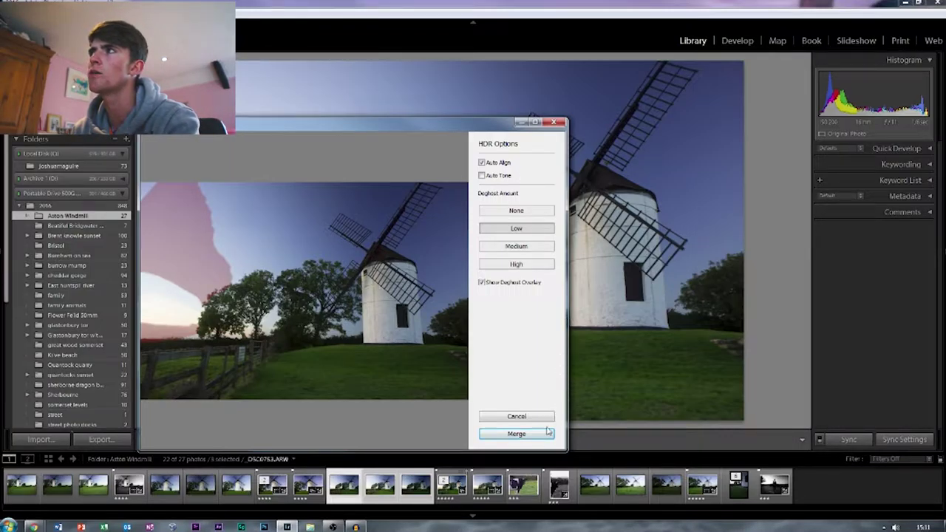
- Build the _DSC0753-HDR.dng merge, collapse its stack and select the warmer edited windmill shot
{"action": "left_click", "coordinate": [553, 122]}
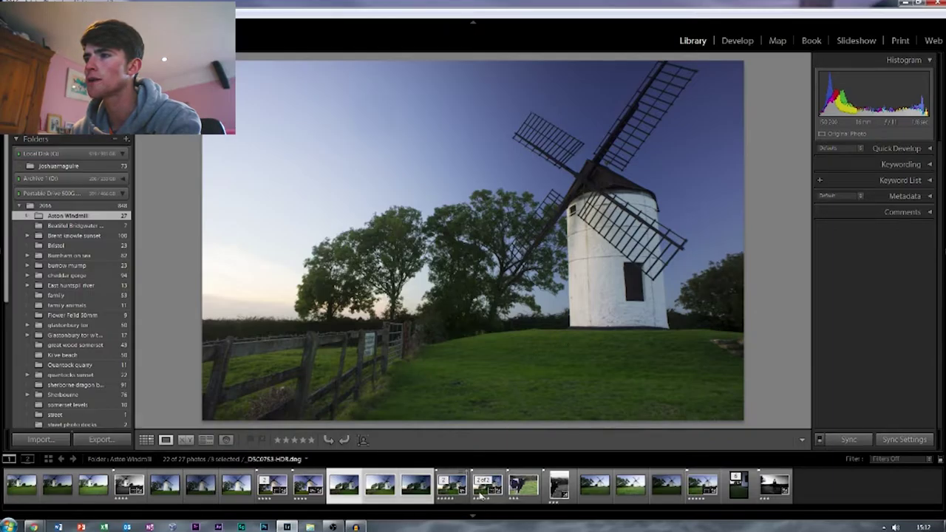
{"action": "left_click", "coordinate": [449, 482]}
{"action": "left_click", "coordinate": [452, 486]}
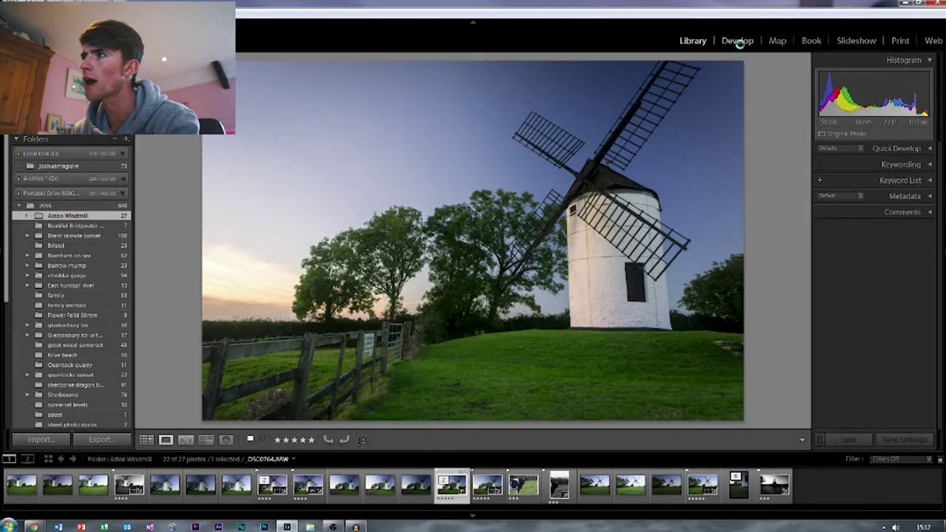
- In Develop, match the HDR to the edited shot: Exposure +0.41, Highlights -67, Shadows +16, Blacks -7
{"action": "left_click", "coordinate": [738, 41]}
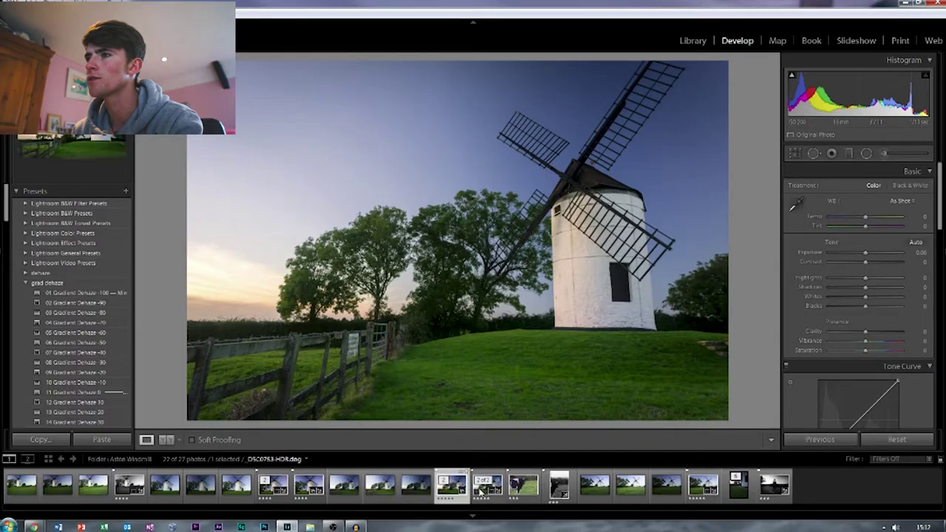
{"action": "left_click", "coordinate": [482, 489]}
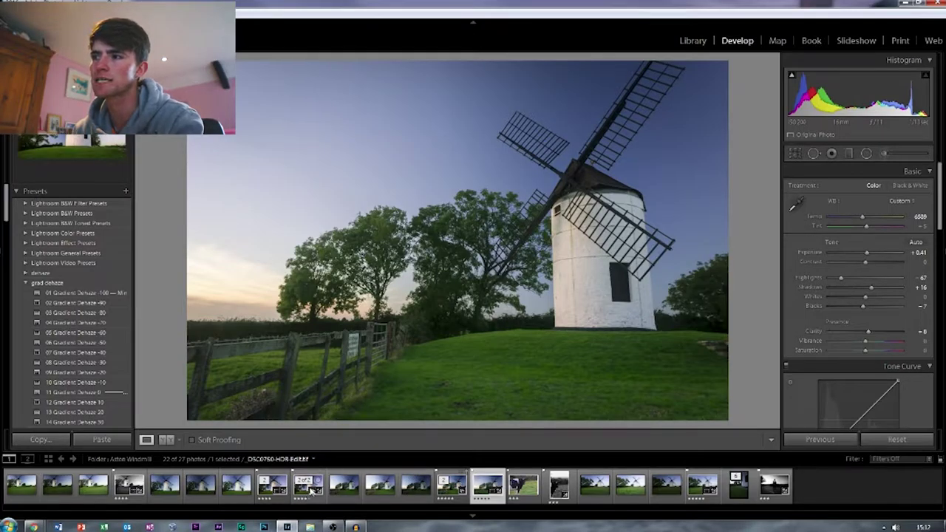
{"action": "left_click", "coordinate": [383, 496]}
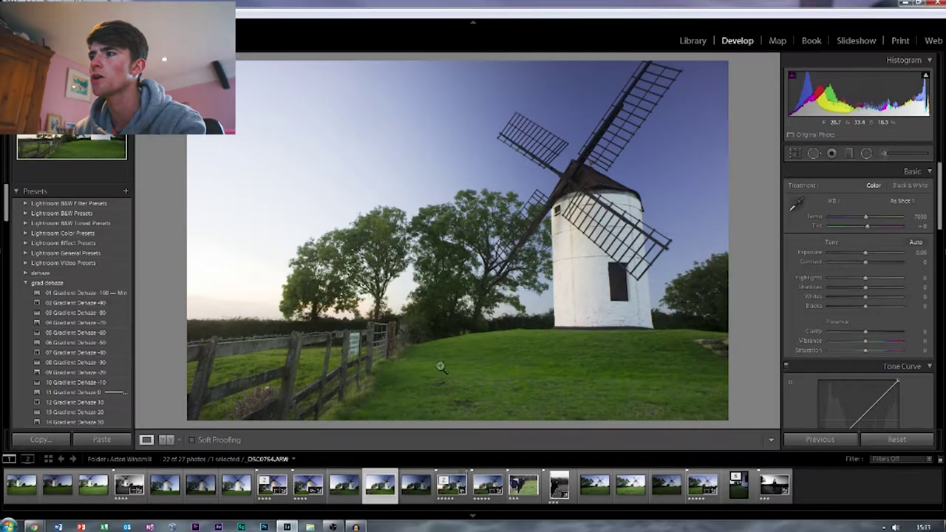
{"action": "left_click", "coordinate": [479, 489]}
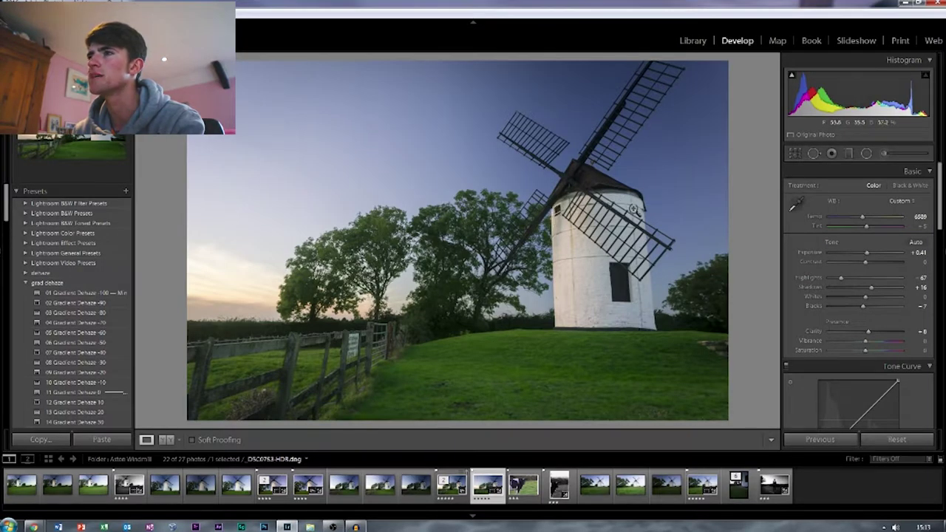
{"action": "left_click", "coordinate": [492, 349]}
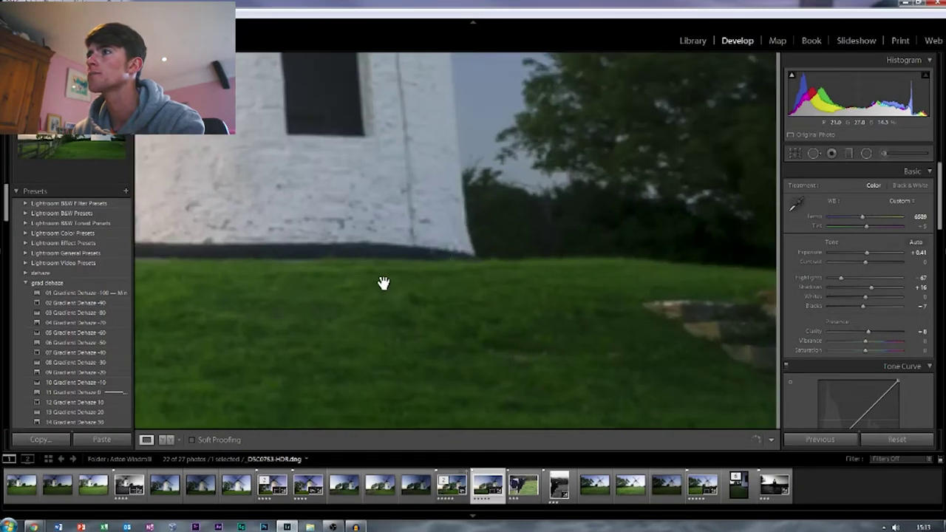
{"action": "left_click_drag", "start_coordinate": [362, 245], "coordinate": [497, 363]}
{"action": "left_click_drag", "start_coordinate": [216, 317], "coordinate": [307, 286]}
{"action": "left_click", "coordinate": [249, 268]}
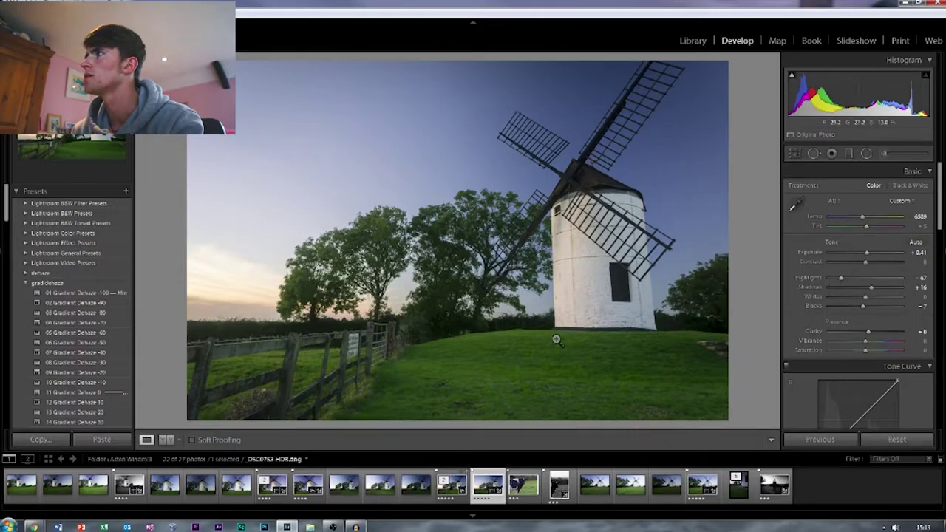
{"action": "left_click", "coordinate": [796, 154]}
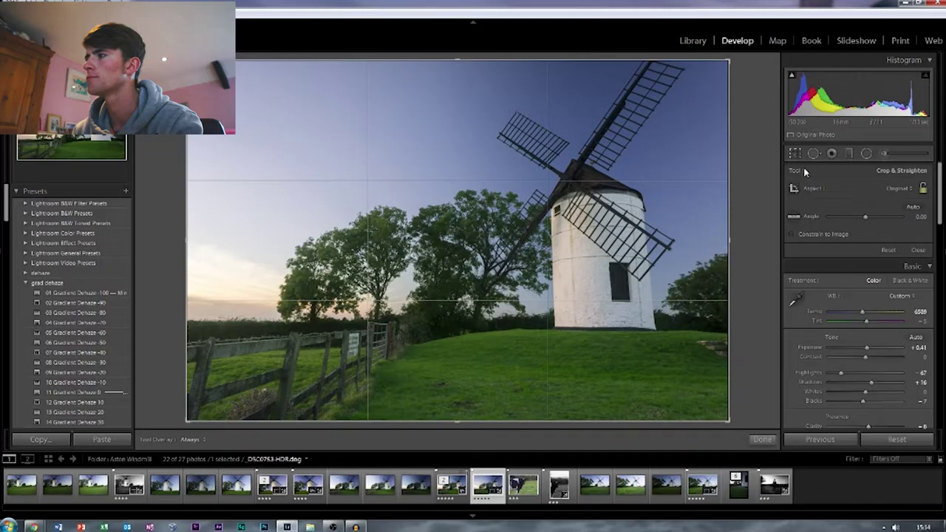
- Exit cropping, zoom into the sky to find dust, then heal the upper-left spot with Spot Removal
{"action": "left_click", "coordinate": [762, 439]}
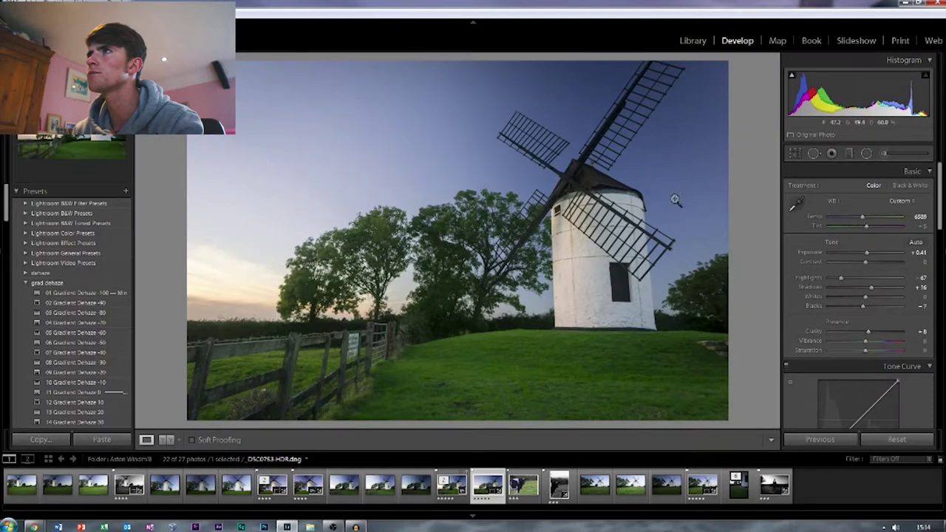
{"action": "left_click", "coordinate": [260, 87]}
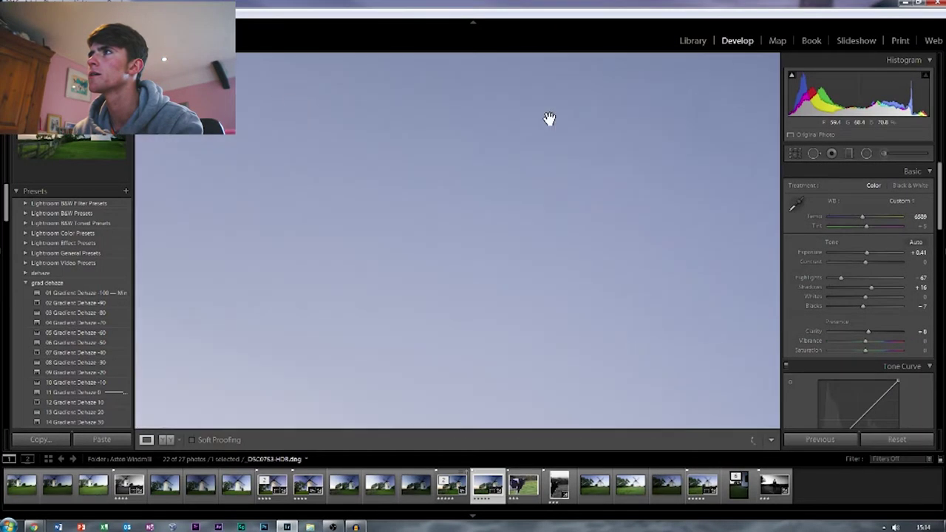
{"action": "left_click_drag", "start_coordinate": [589, 121], "coordinate": [424, 211]}
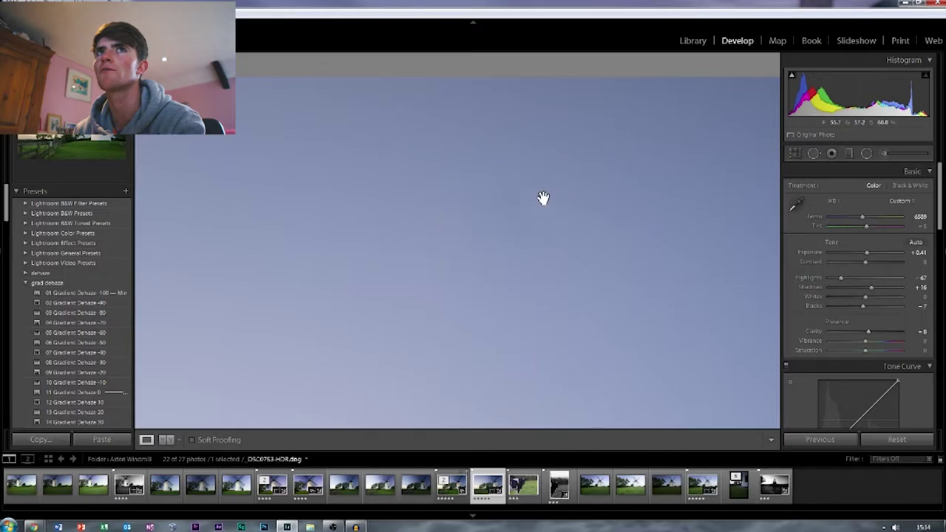
{"action": "left_click", "coordinate": [524, 242]}
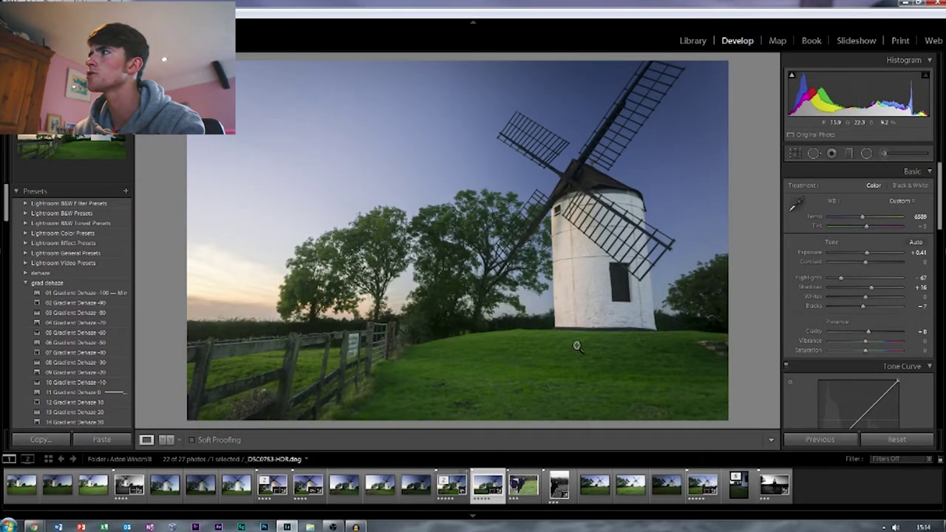
{"action": "left_click", "coordinate": [814, 154]}
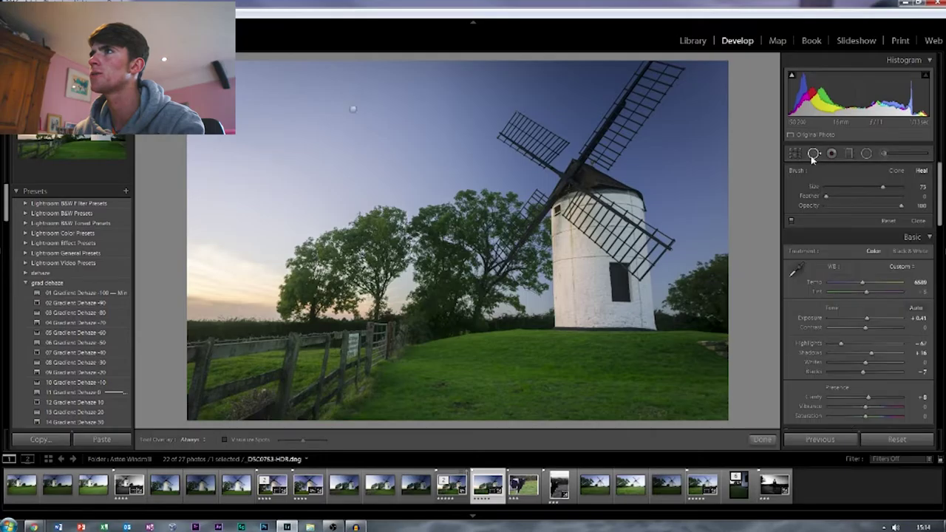
{"action": "left_click", "coordinate": [355, 114]}
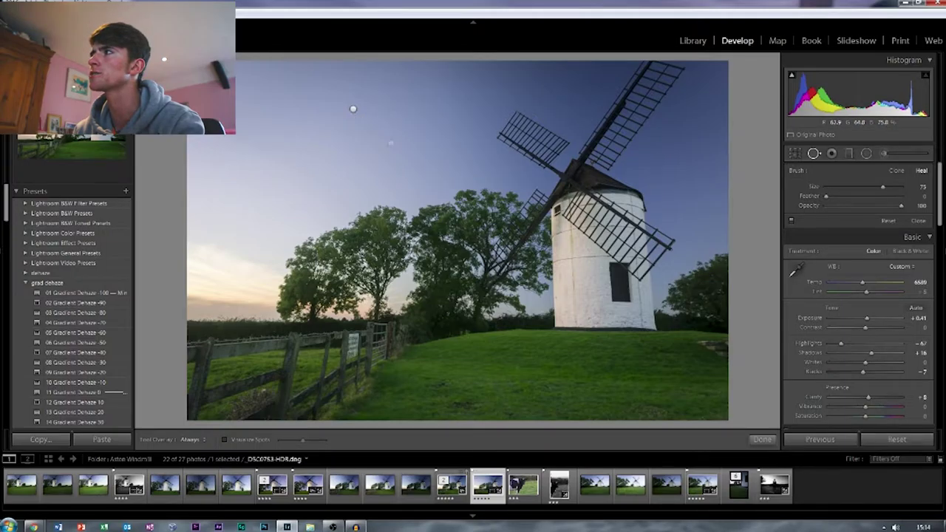
{"action": "left_click", "coordinate": [795, 155]}
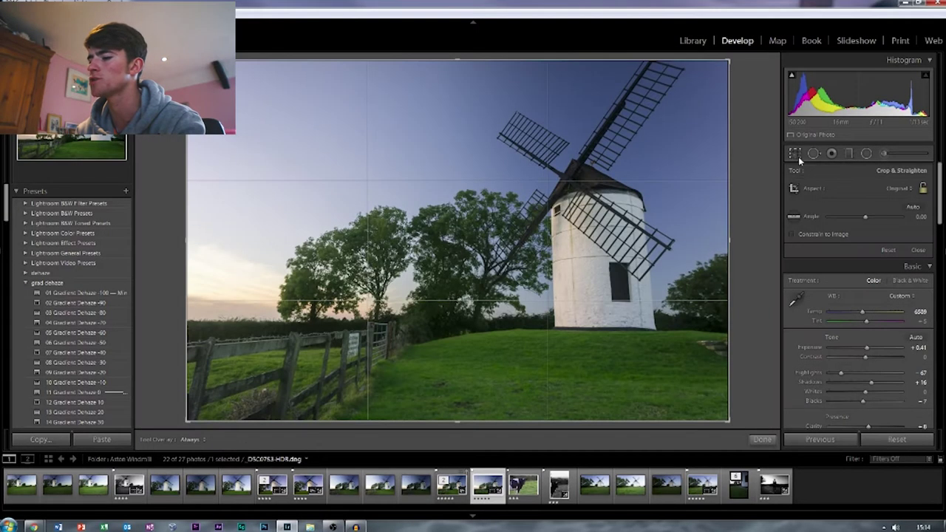
{"action": "key", "text": "r"}
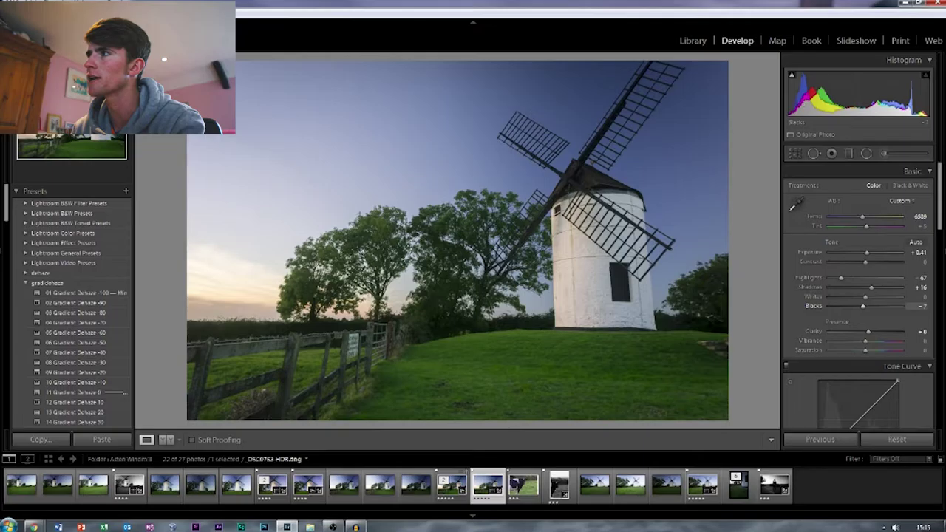
- Deepen Blacks while viewing shadow clipping, then hide the overlay and undo back to Blacks -7
{"action": "left_click_drag", "start_coordinate": [813, 100], "coordinate": [800, 100]}
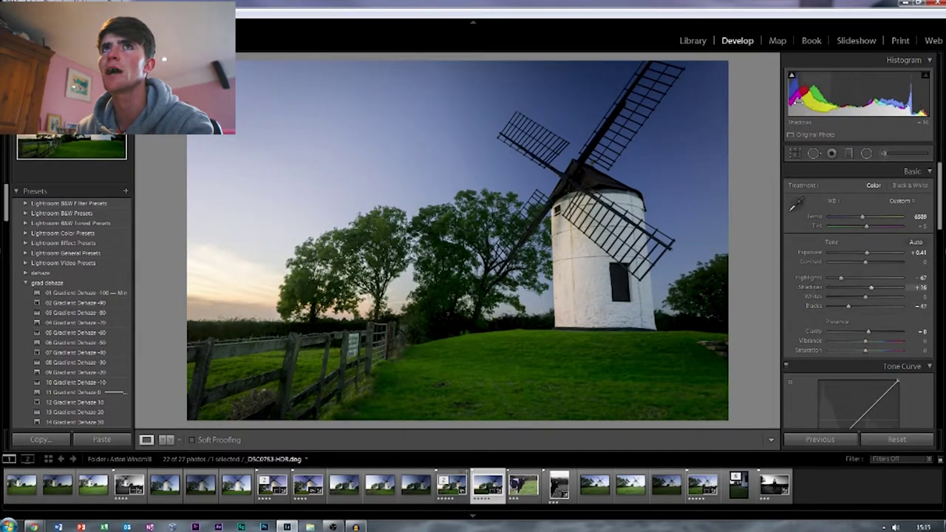
{"action": "left_click_drag", "start_coordinate": [792, 98], "coordinate": [791, 99]}
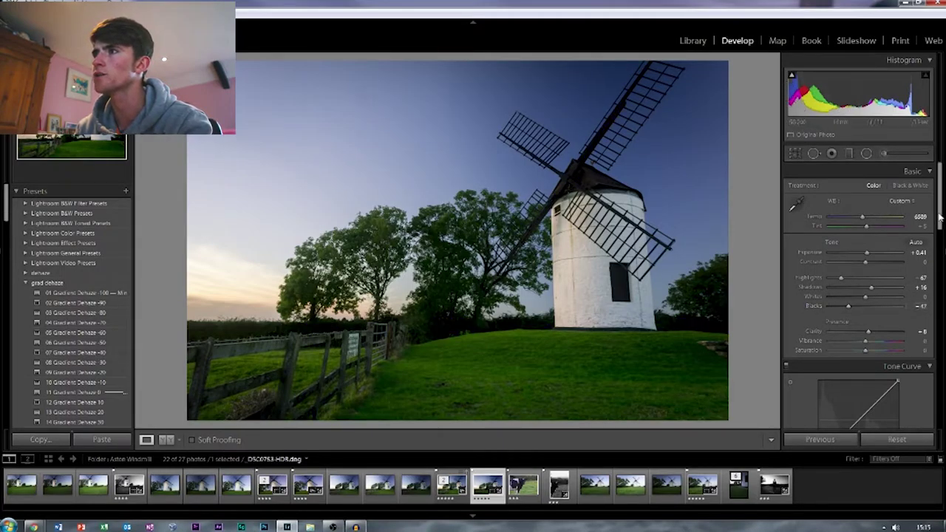
{"action": "left_click", "coordinate": [792, 74]}
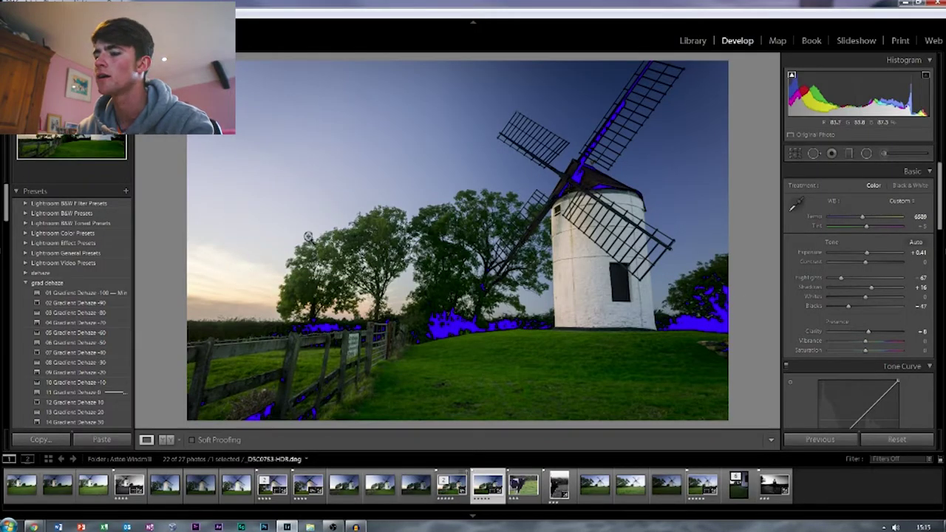
{"action": "key", "text": "j"}
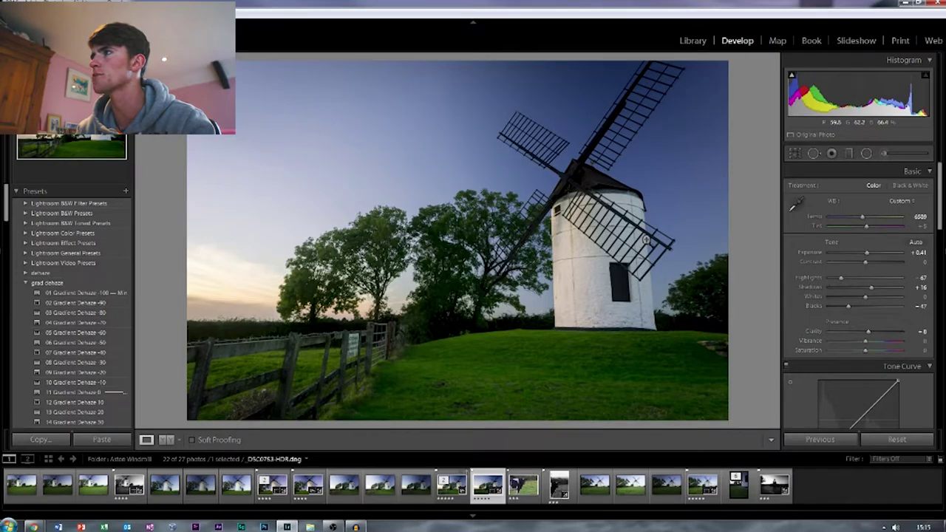
{"action": "key", "text": "ctrl+z"}
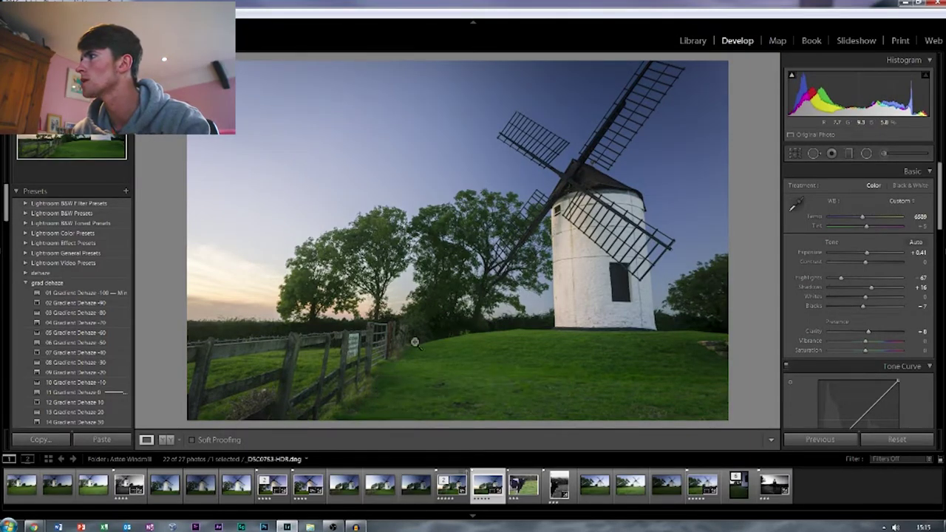
{"action": "scroll", "coordinate": [898, 318], "scroll_direction": "down", "scroll_amount": 3}
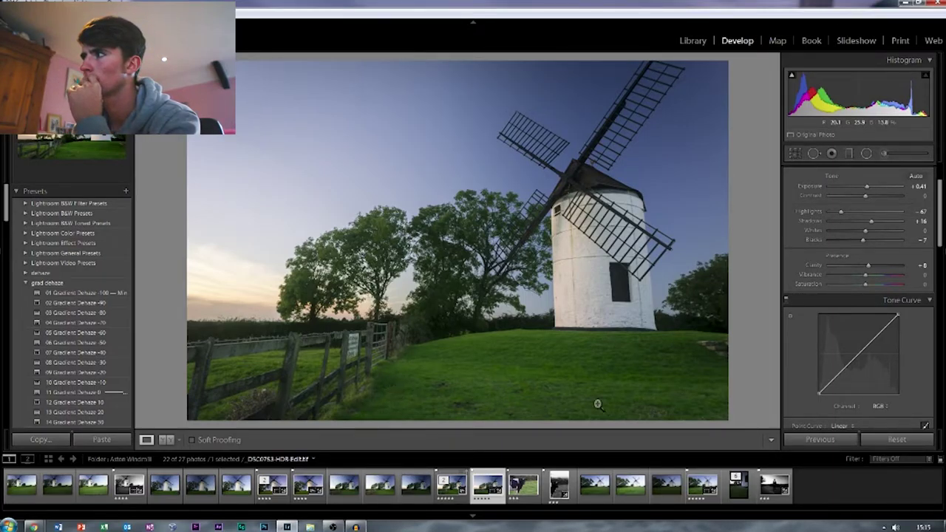
{"action": "scroll", "coordinate": [875, 267], "scroll_direction": "down", "scroll_amount": 3}
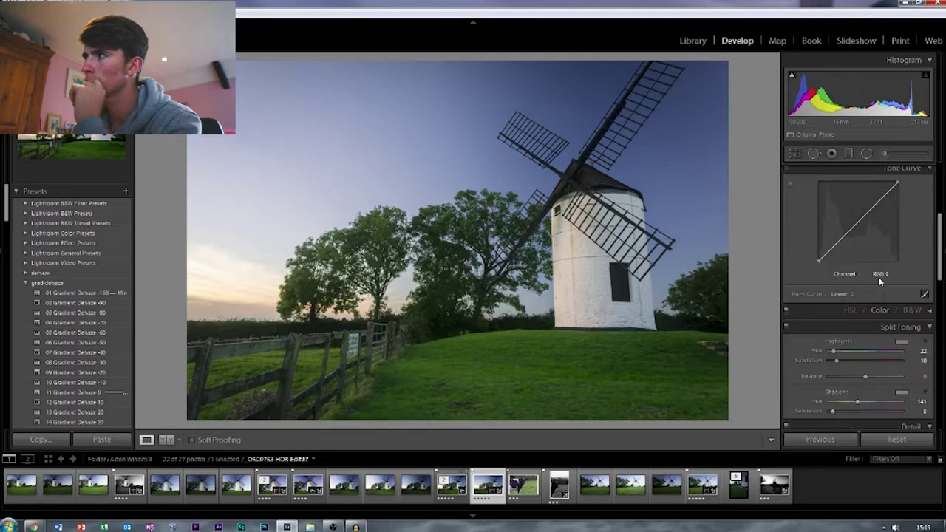
{"action": "scroll", "coordinate": [852, 244], "scroll_direction": "down", "scroll_amount": 3}
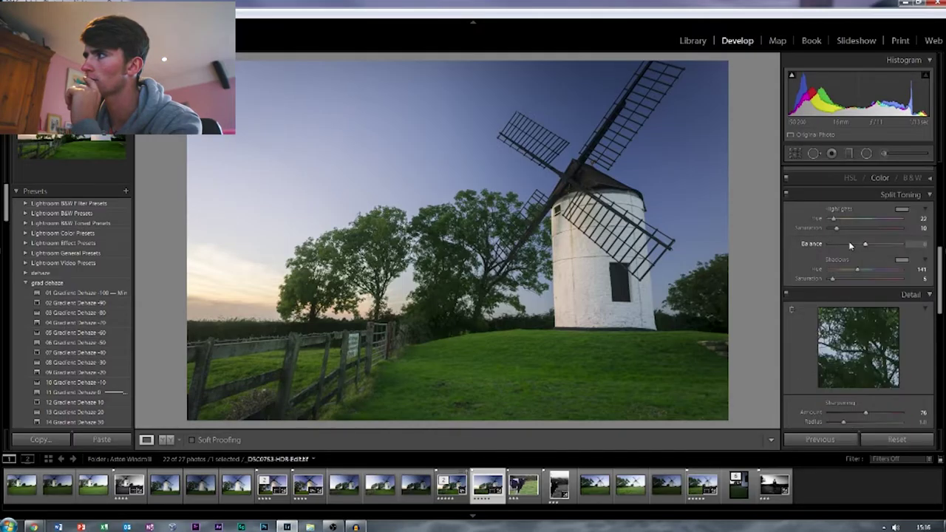
{"action": "scroll", "coordinate": [865, 249], "scroll_direction": "up", "scroll_amount": 4}
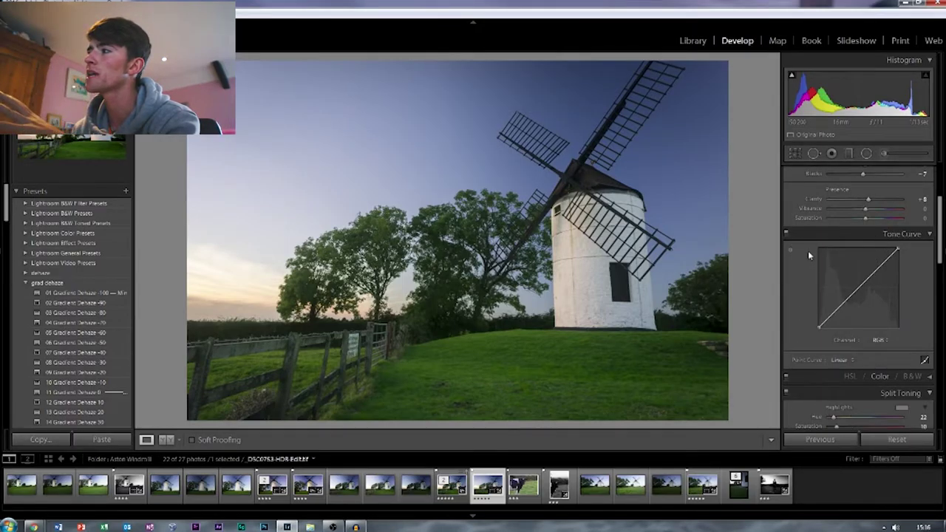
{"action": "scroll", "coordinate": [880, 292], "scroll_direction": "down", "scroll_amount": 3}
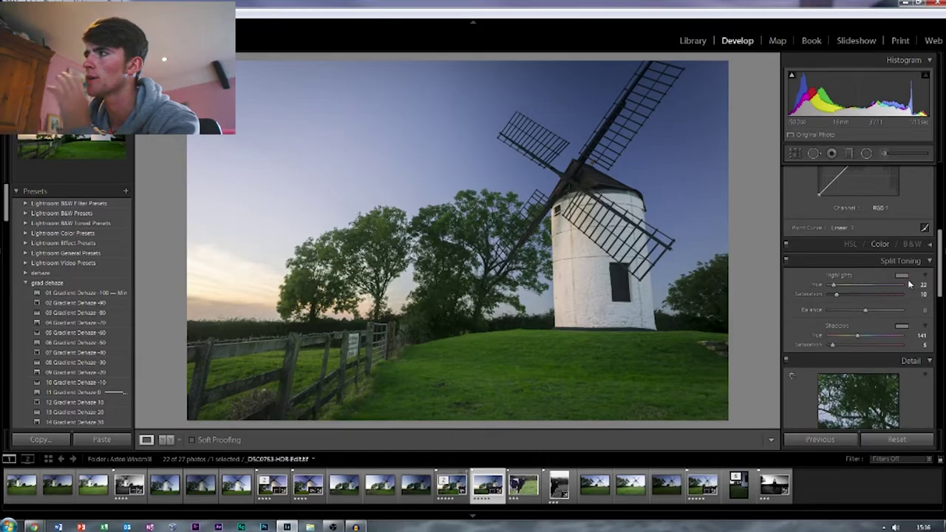
{"action": "scroll", "coordinate": [894, 276], "scroll_direction": "up", "scroll_amount": 1}
{"action": "scroll", "coordinate": [894, 276], "scroll_direction": "down", "scroll_amount": 1}
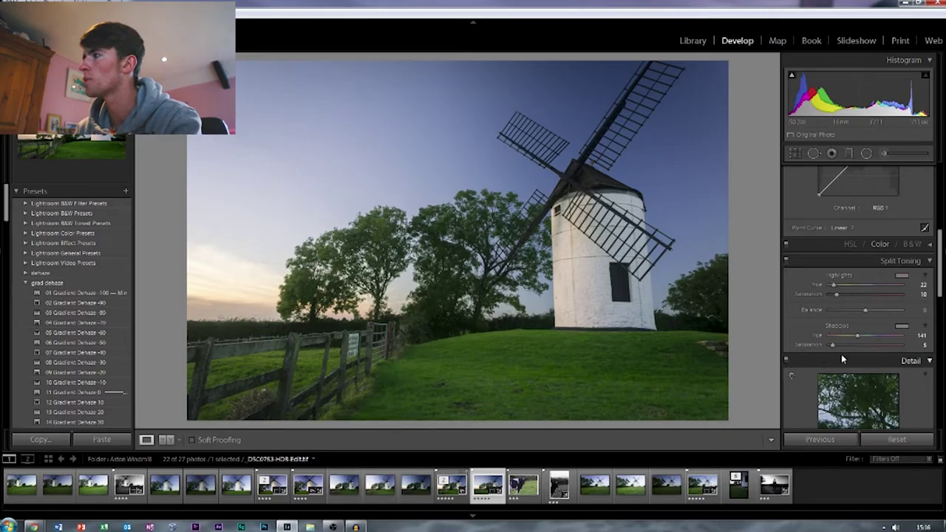
{"action": "scroll", "coordinate": [857, 348], "scroll_direction": "down", "scroll_amount": 3}
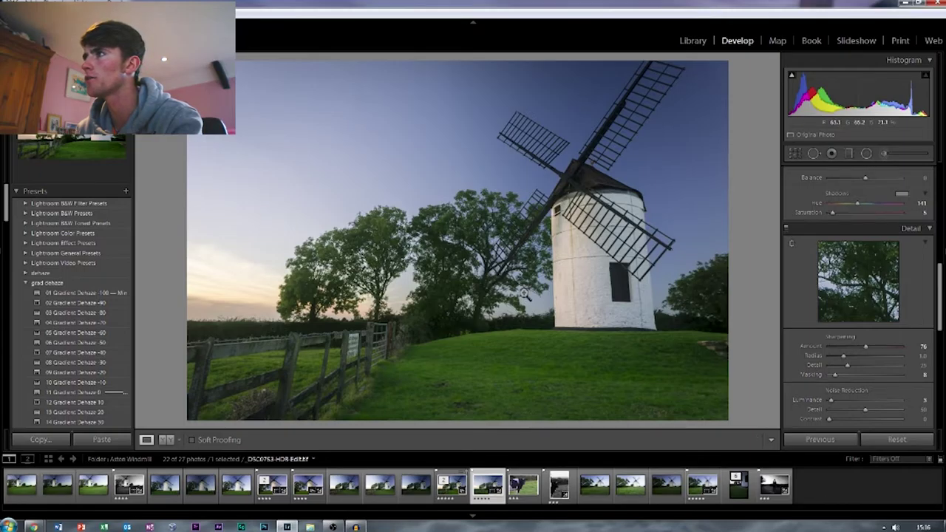
{"action": "left_click", "coordinate": [456, 157]}
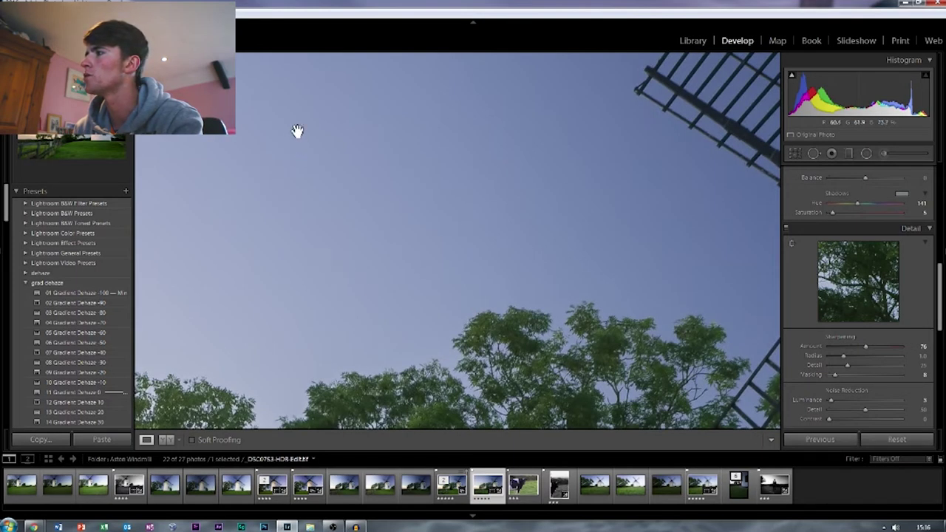
{"action": "left_click", "coordinate": [648, 269]}
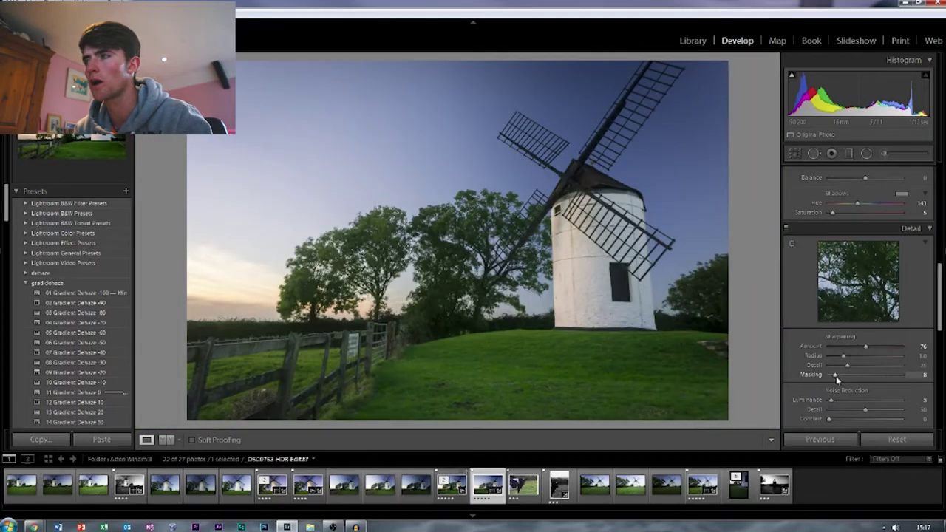
{"action": "left_click", "coordinate": [836, 376], "text": "alt"}
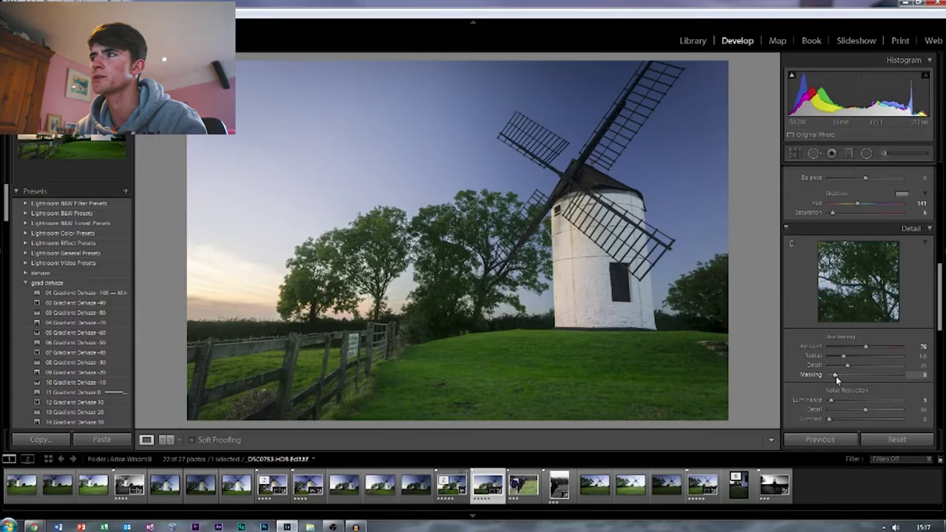
{"action": "left_click", "coordinate": [836, 376], "text": "alt"}
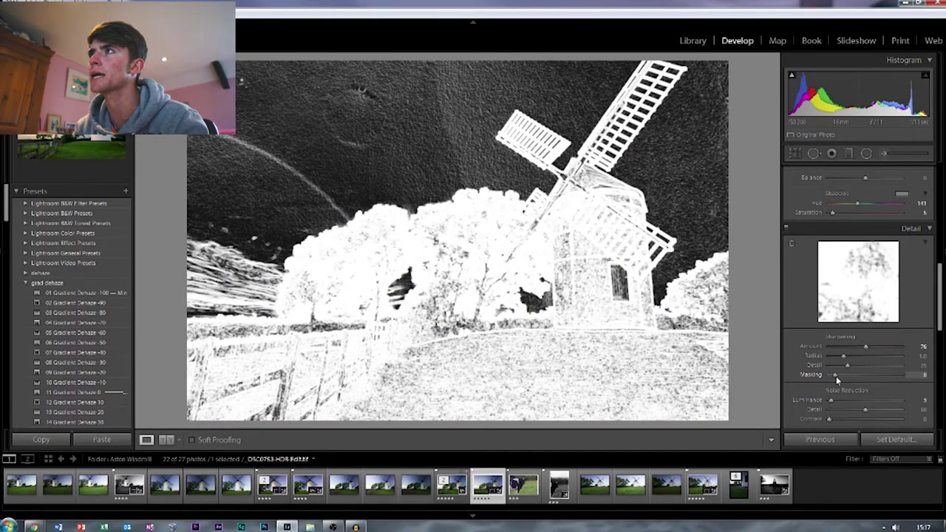
{"action": "left_click_drag", "start_coordinate": [836, 375], "coordinate": [836, 376]}
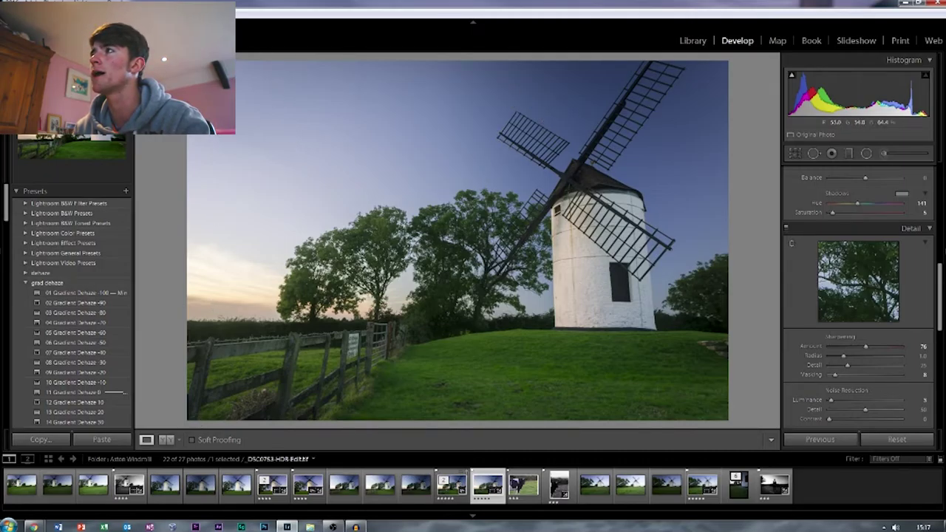
{"action": "left_click", "coordinate": [711, 97]}
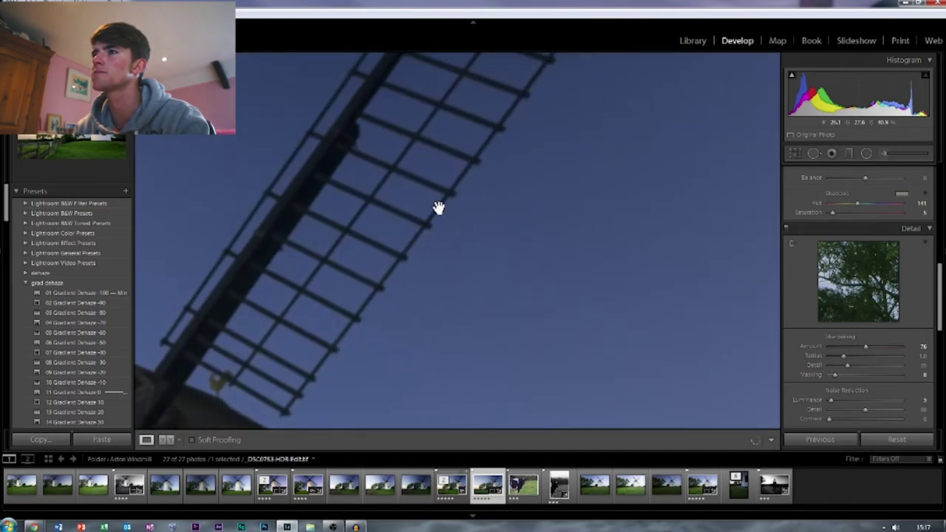
{"action": "left_click_drag", "start_coordinate": [235, 302], "coordinate": [293, 264]}
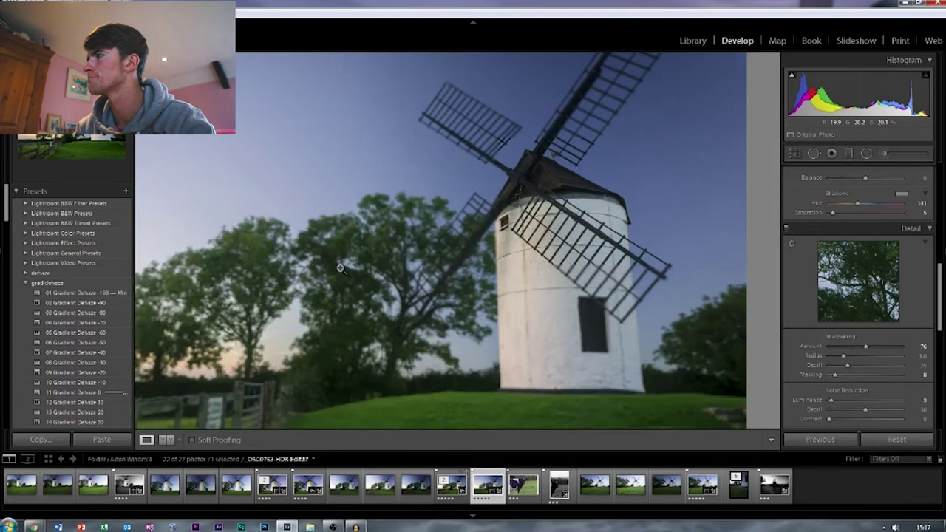
{"action": "left_click", "coordinate": [342, 271]}
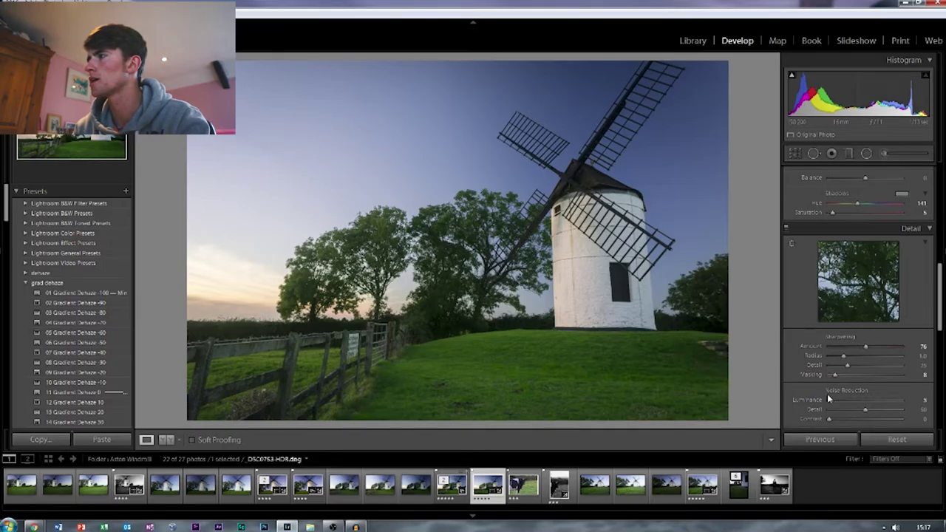
{"action": "scroll", "coordinate": [829, 400], "scroll_direction": "down", "scroll_amount": 3}
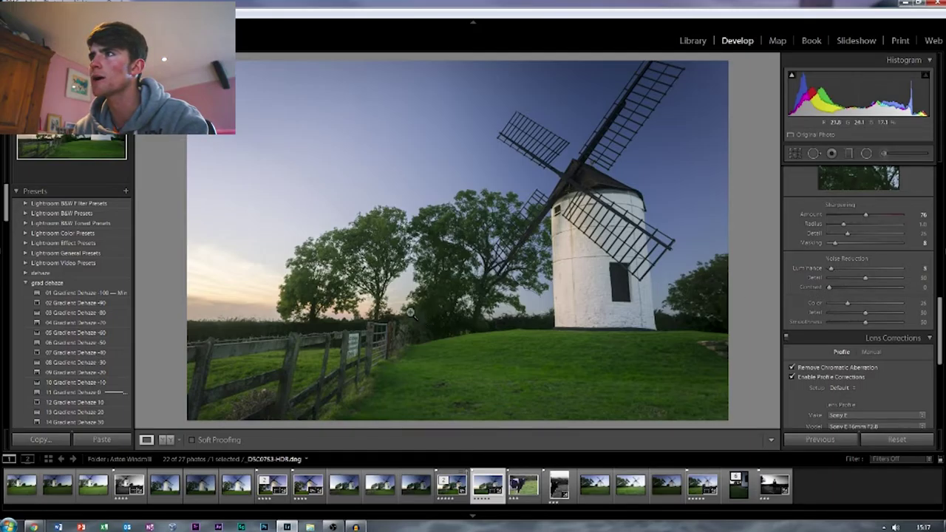
{"action": "left_click", "coordinate": [532, 183]}
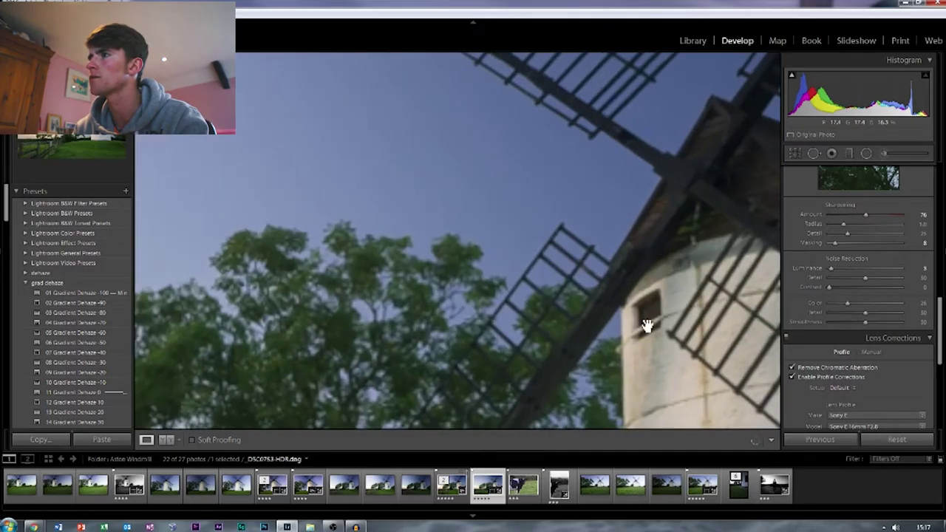
{"action": "left_click", "coordinate": [526, 204]}
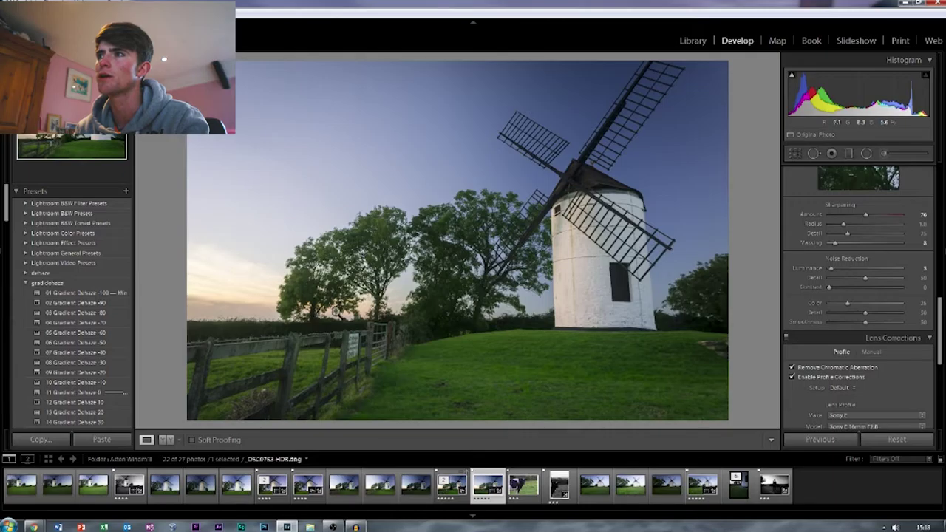
{"action": "left_click", "coordinate": [320, 299]}
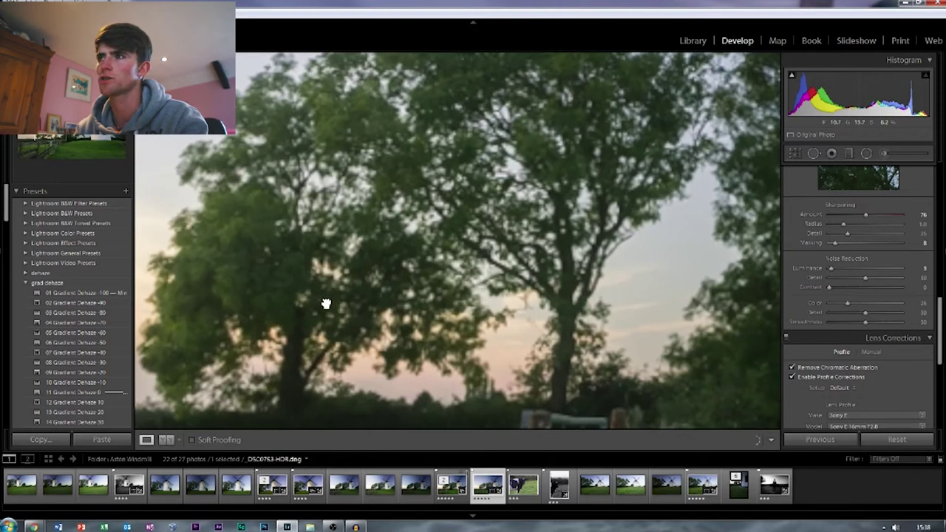
{"action": "left_click_drag", "start_coordinate": [328, 306], "coordinate": [429, 310]}
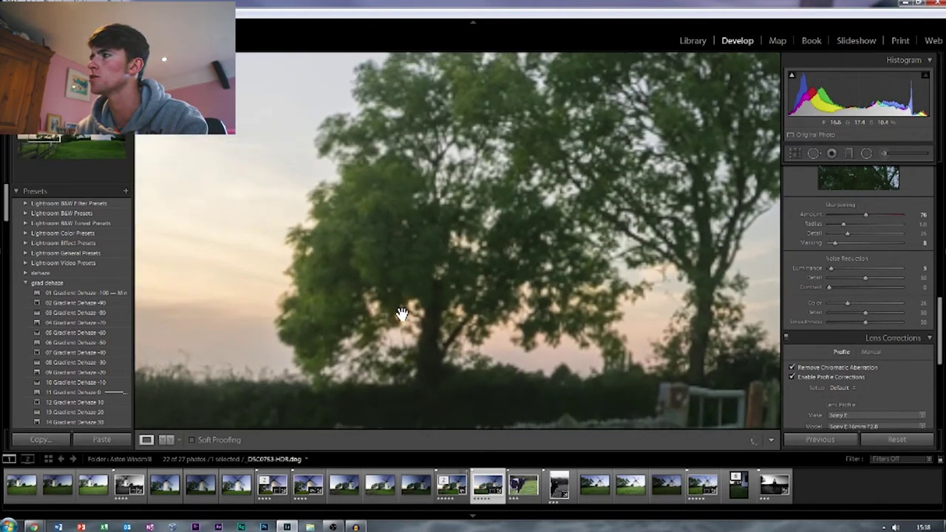
{"action": "left_click", "coordinate": [402, 315]}
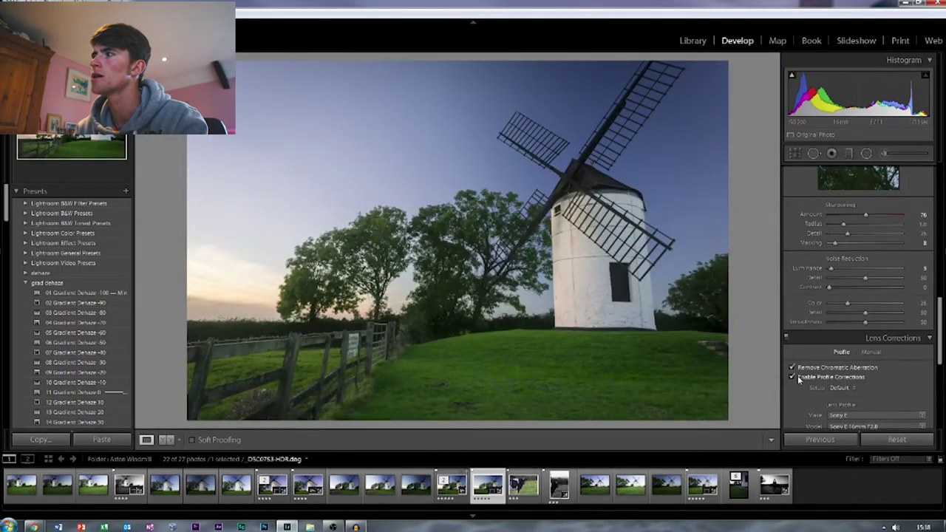
{"action": "scroll", "coordinate": [802, 375], "scroll_direction": "down", "scroll_amount": 3}
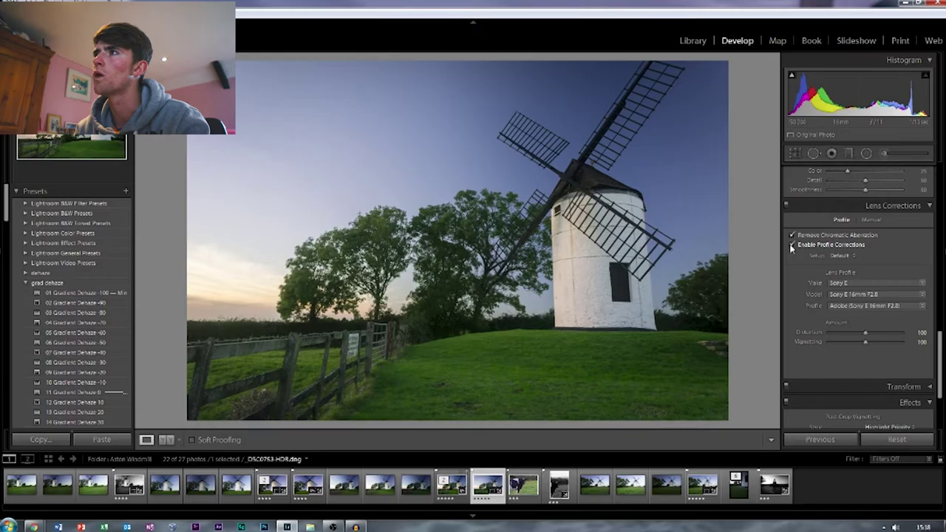
{"action": "left_click", "coordinate": [791, 246]}
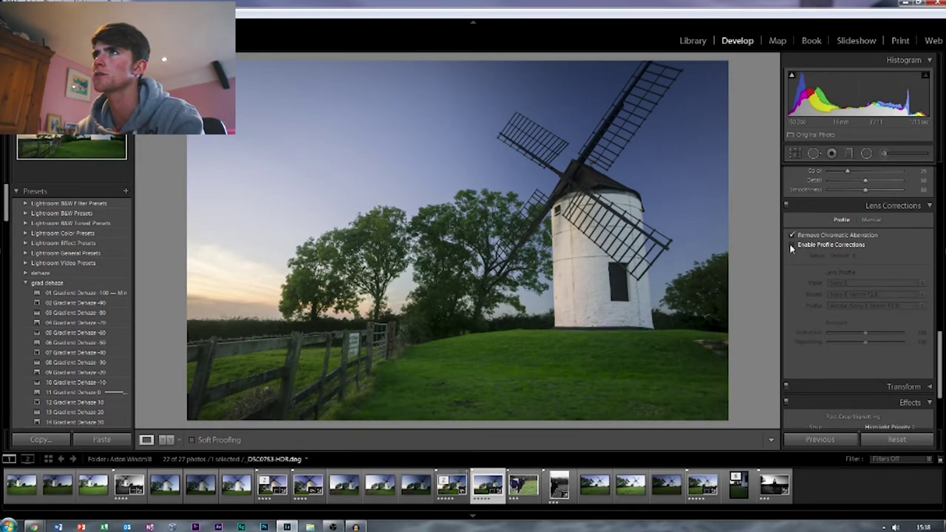
{"action": "left_click", "coordinate": [792, 247]}
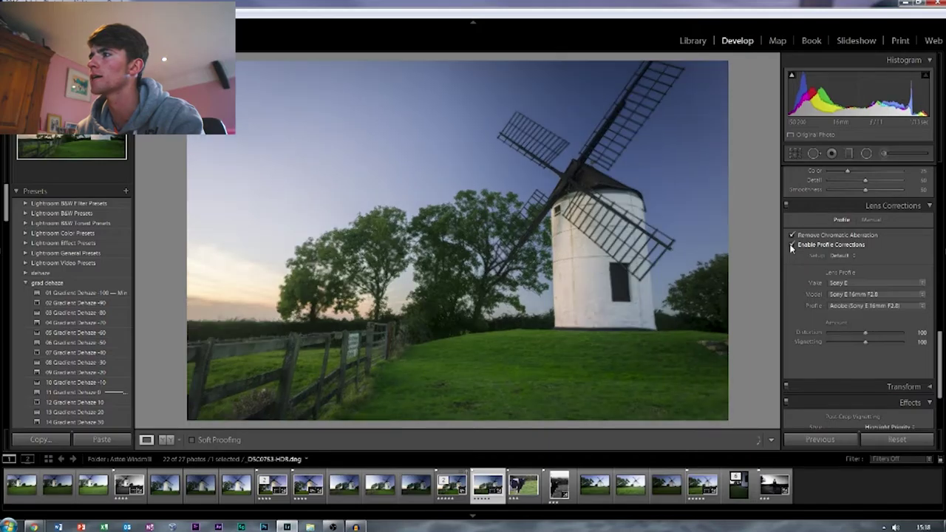
- Scroll the Develop panel to review the Effects and Basic settings
{"action": "scroll", "coordinate": [789, 277], "scroll_direction": "down", "scroll_amount": 2}
{"action": "scroll", "coordinate": [789, 276], "scroll_direction": "down", "scroll_amount": 1}
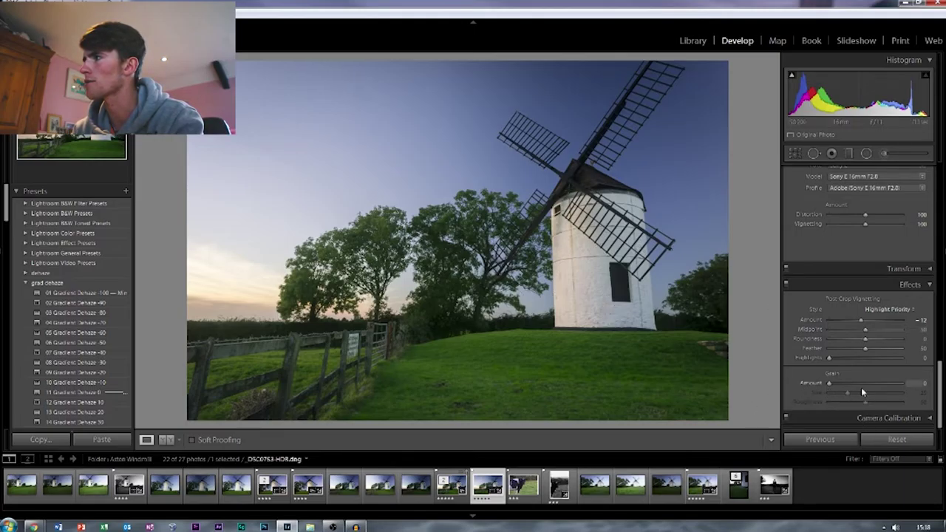
{"action": "scroll", "coordinate": [920, 354], "scroll_direction": "up", "scroll_amount": 10}
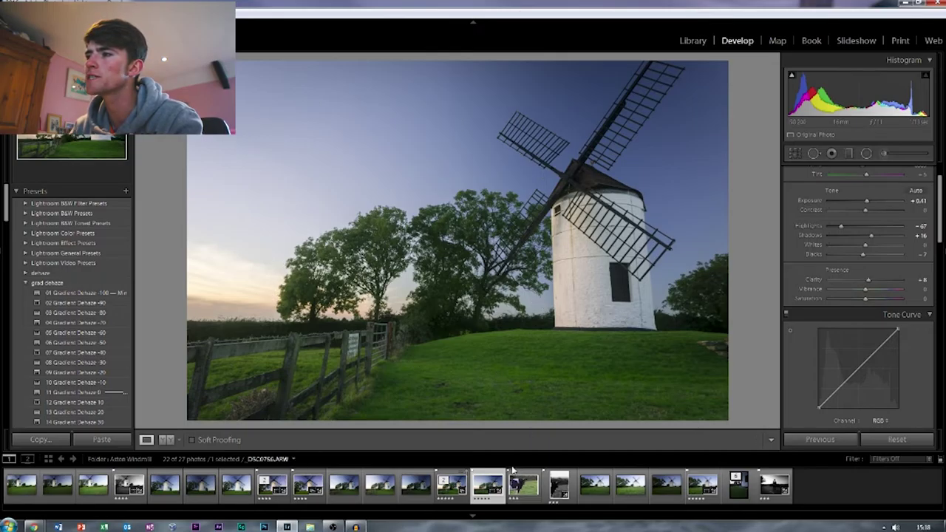
- Select the HDR-Edit copy of the windmill photo and choose Edit In > Color Efex Pro 4
{"action": "right_click", "coordinate": [478, 490]}
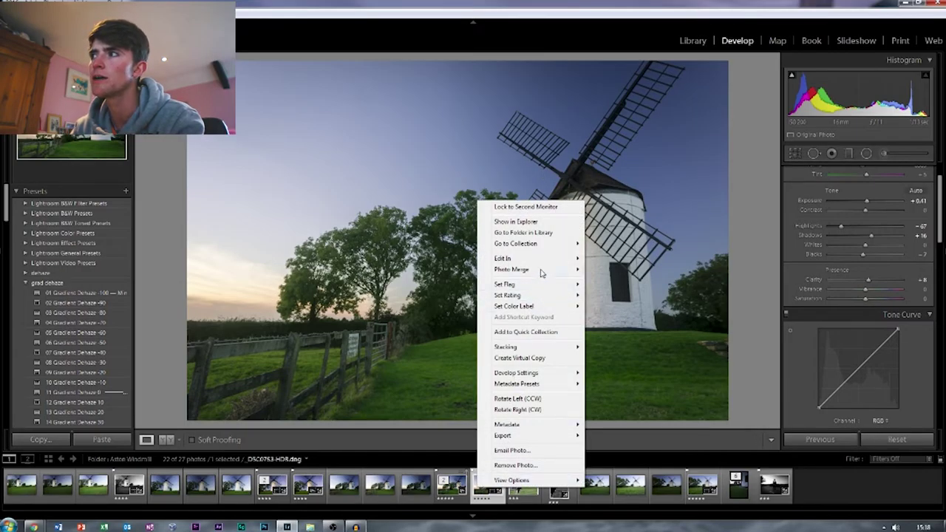
{"action": "mouse_move", "coordinate": [545, 261]}
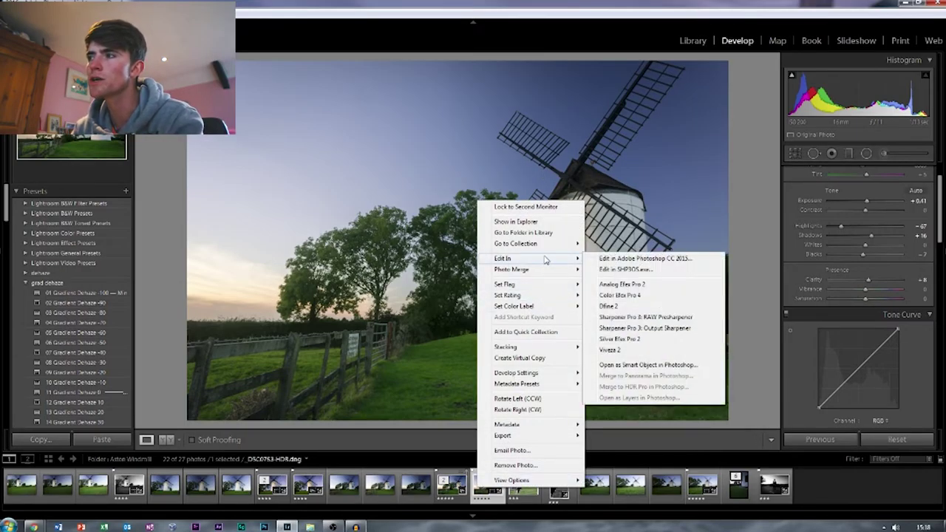
{"action": "left_click", "coordinate": [438, 494]}
{"action": "right_click", "coordinate": [445, 491]}
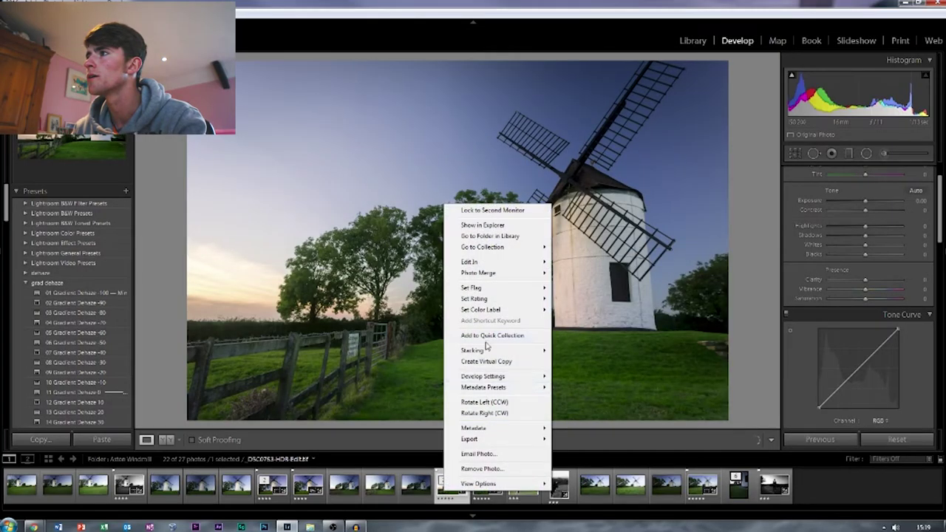
{"action": "mouse_move", "coordinate": [506, 262]}
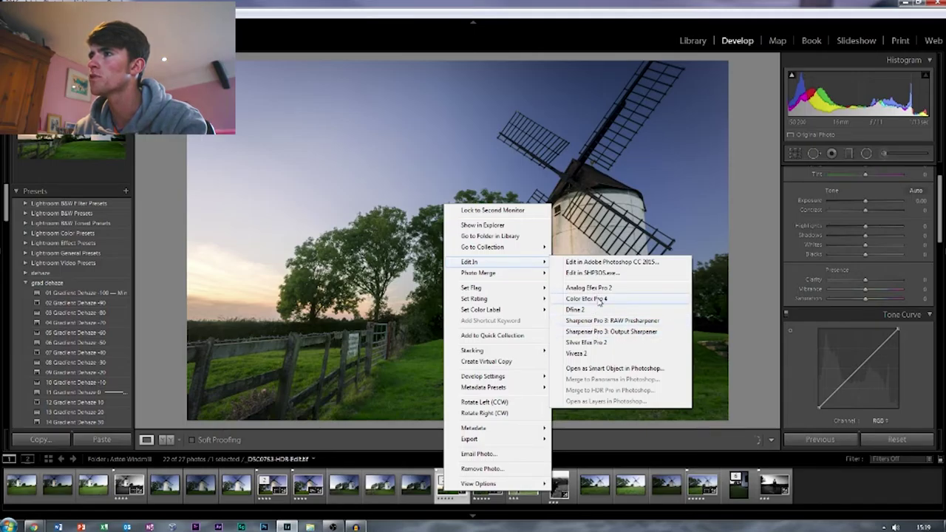
{"action": "left_click", "coordinate": [600, 299]}
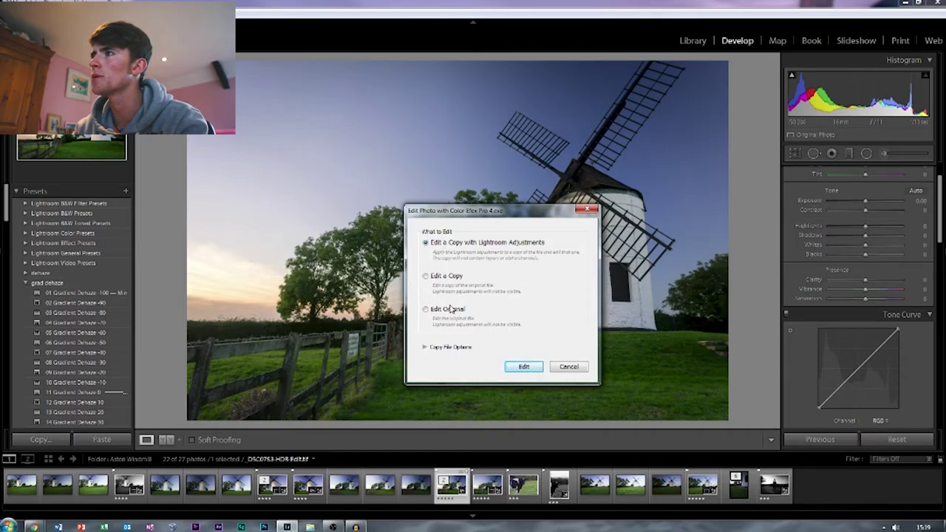
- Edit a copy with Lightroom adjustments, boost Dynamic Contrast slightly and set Correct Colour Cast to 0%
{"action": "left_click", "coordinate": [521, 366]}
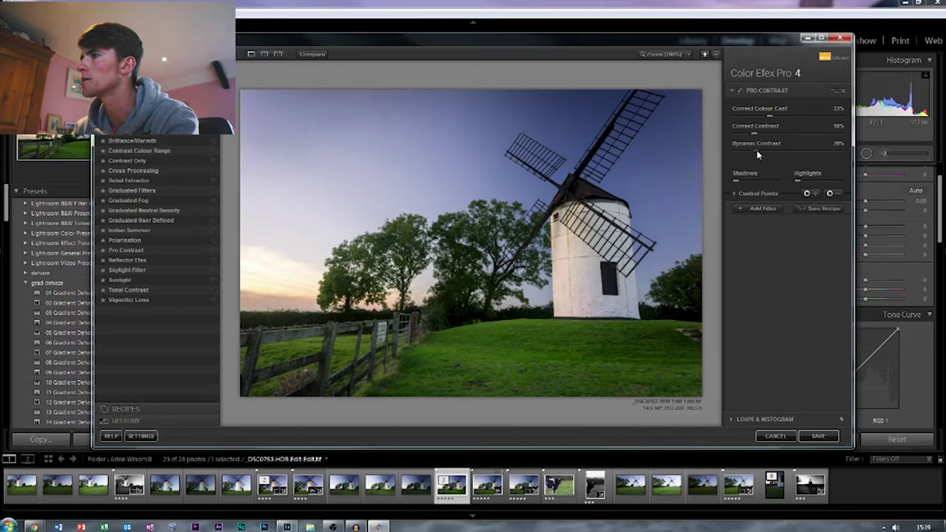
{"action": "left_click_drag", "start_coordinate": [750, 154], "coordinate": [760, 127]}
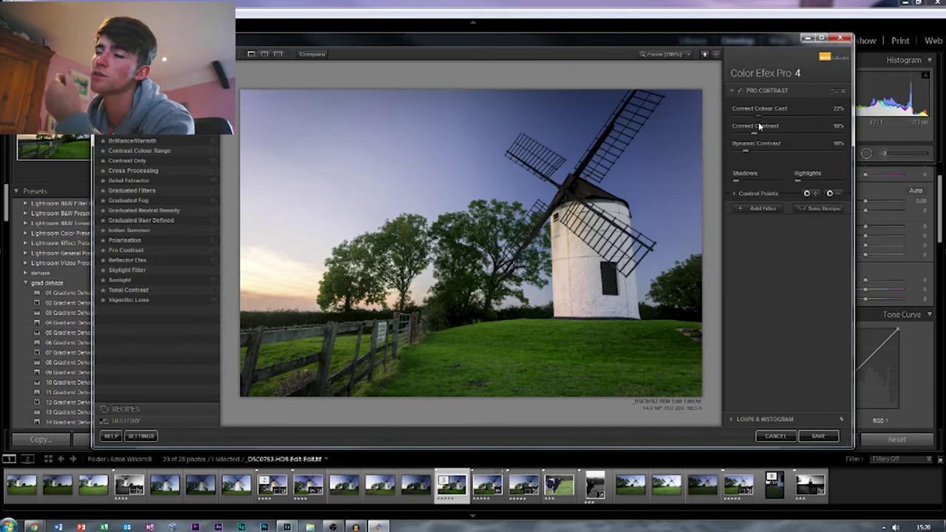
{"action": "left_click_drag", "start_coordinate": [759, 127], "coordinate": [733, 124]}
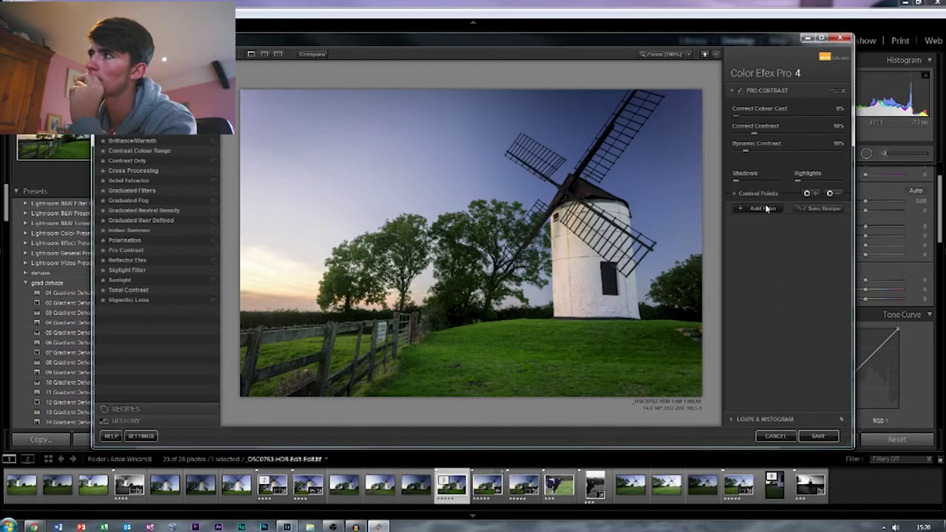
- Add a Brilliance/Warmth filter and inspect the windmill detail at 200% zoom
{"action": "left_click", "coordinate": [763, 207]}
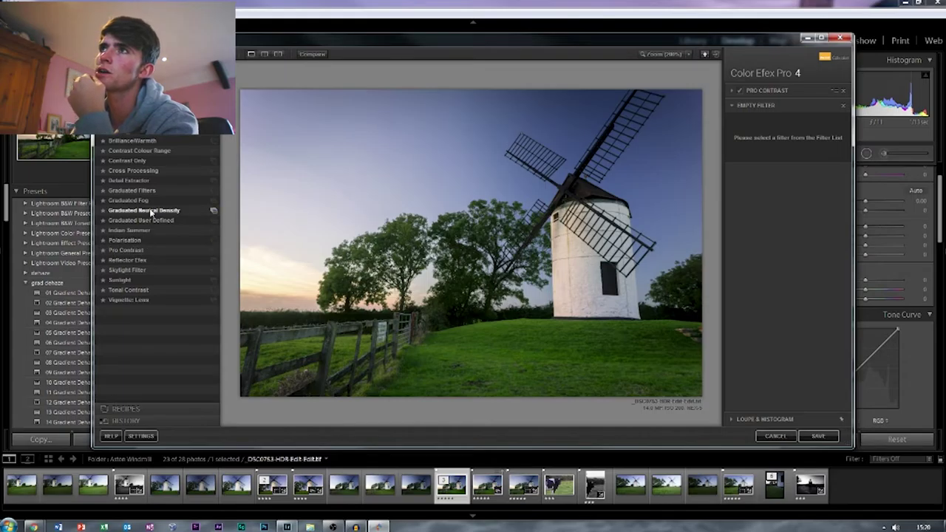
{"action": "left_click", "coordinate": [158, 140]}
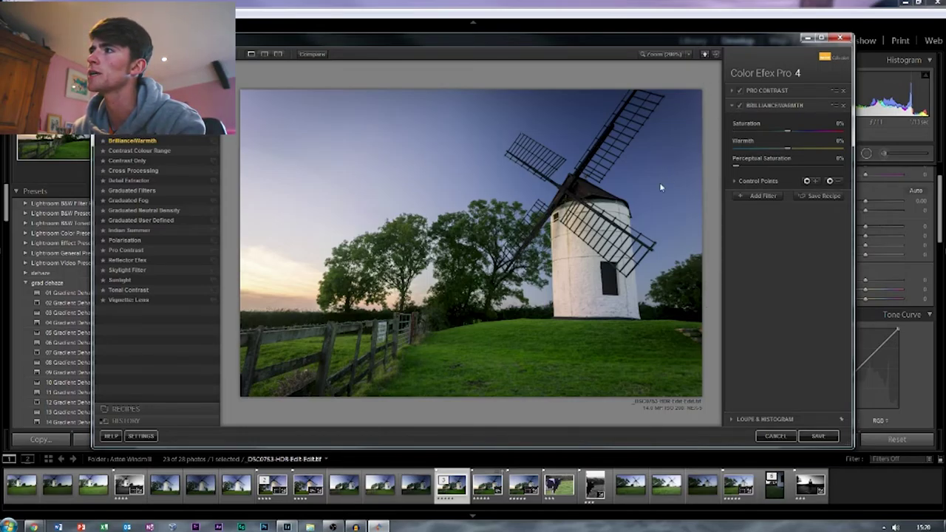
{"action": "left_click", "coordinate": [573, 245]}
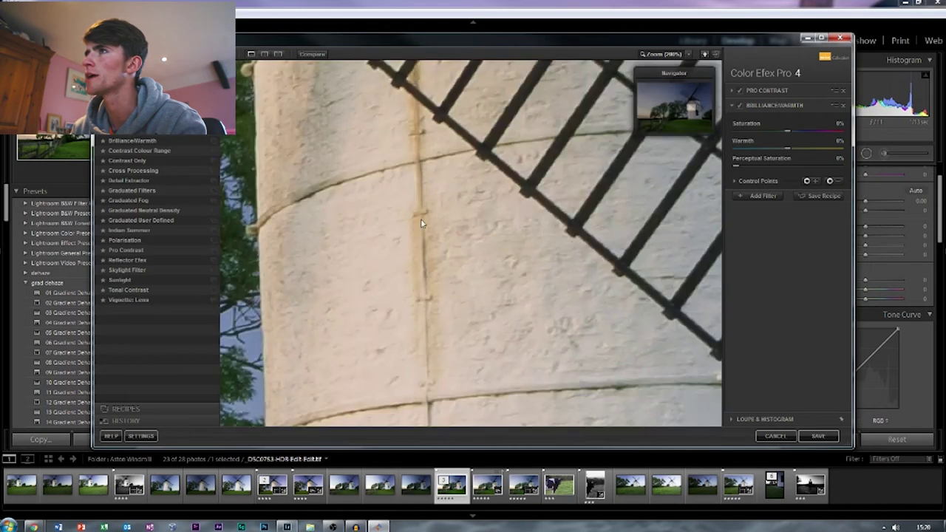
{"action": "left_click", "coordinate": [371, 220]}
{"action": "left_click", "coordinate": [640, 248]}
{"action": "left_click", "coordinate": [545, 258]}
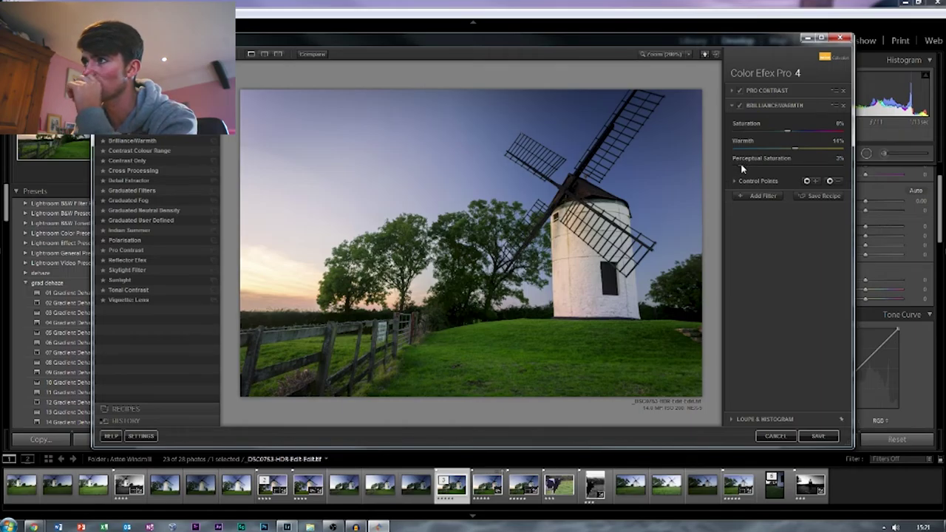
- Lower Perceptual Saturation slightly and Warmth to about -2%, then save back to Lightroom
{"action": "left_click_drag", "start_coordinate": [746, 169], "coordinate": [741, 168]}
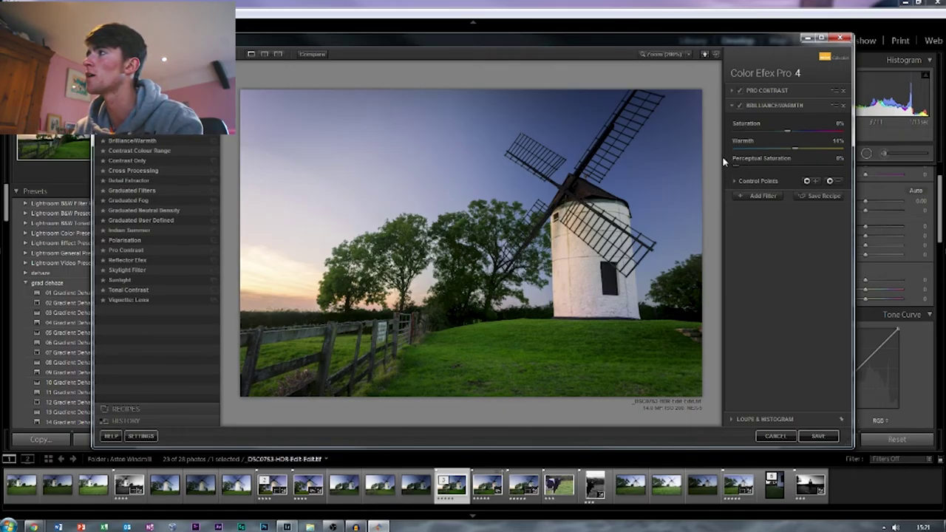
{"action": "left_click_drag", "start_coordinate": [793, 148], "coordinate": [786, 148]}
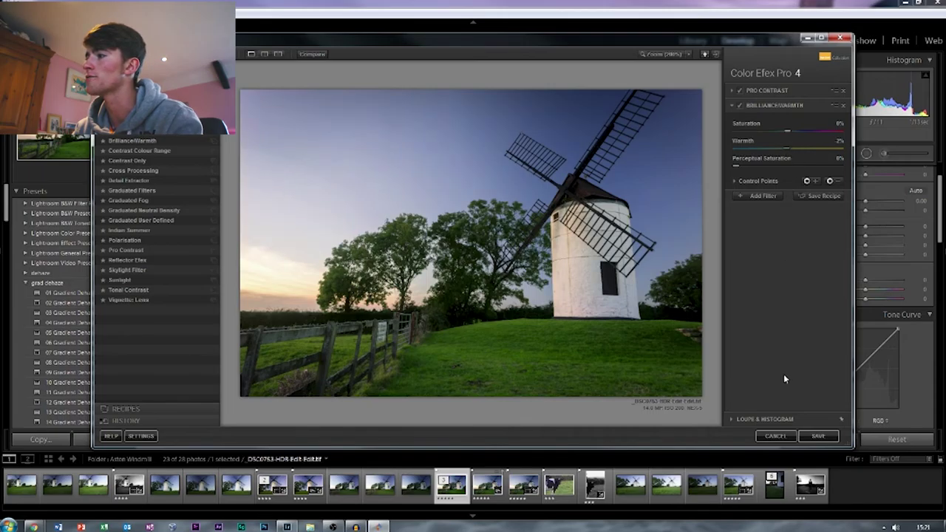
{"action": "left_click", "coordinate": [825, 437]}
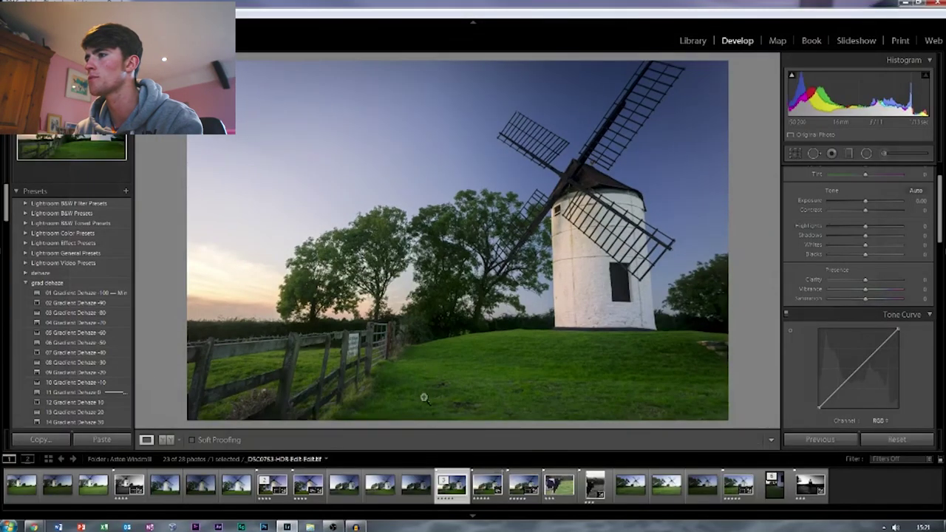
- Load the straight-on windmill HDR-Edit copy from the filmstrip into Develop
{"action": "left_click", "coordinate": [311, 491]}
{"action": "left_click", "coordinate": [308, 485]}
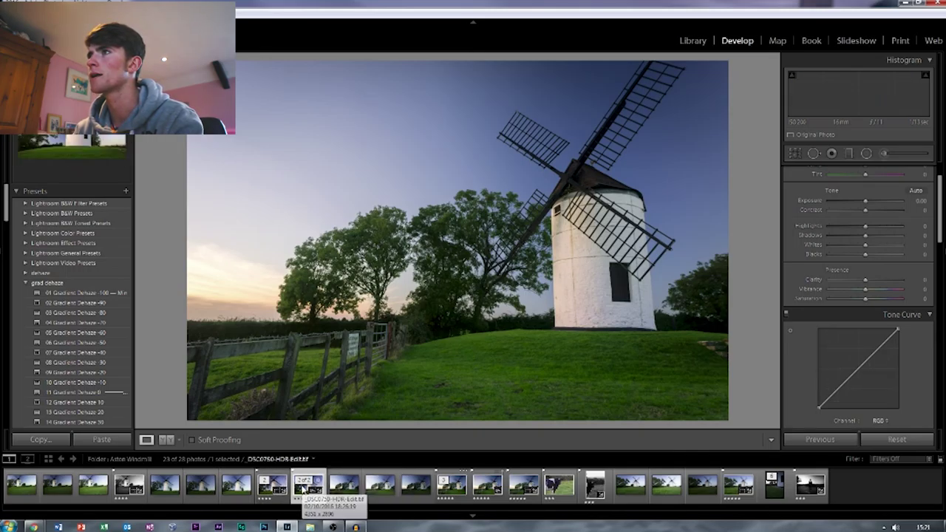